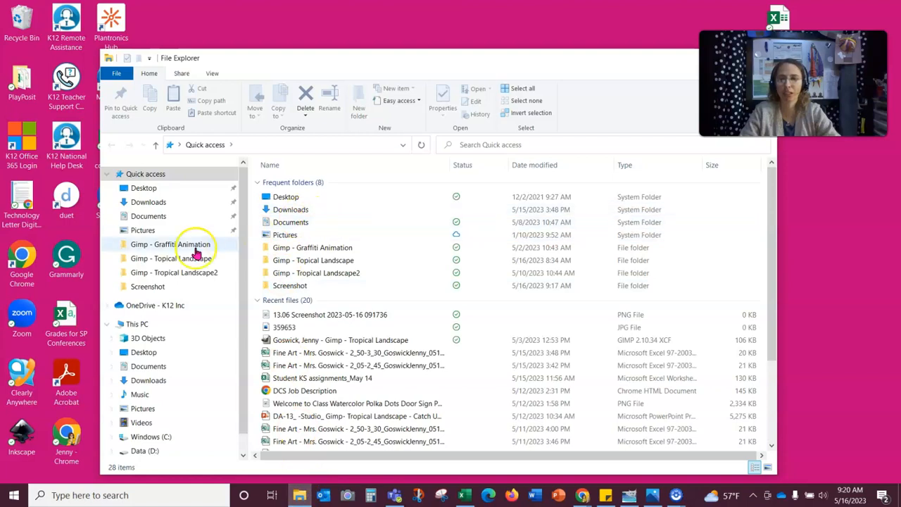
# - Open the Tropical Landscape XCF image from the Gimp - Tropical Landscape2 folder in Documents > Digital Art Class, and minimize the file browser
pyautogui.click(148, 216)
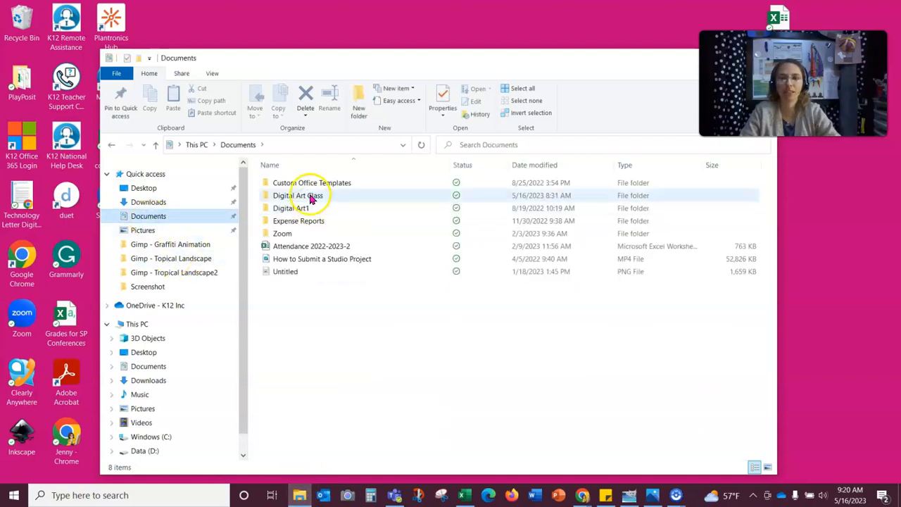
pyautogui.doubleClick(310, 195)
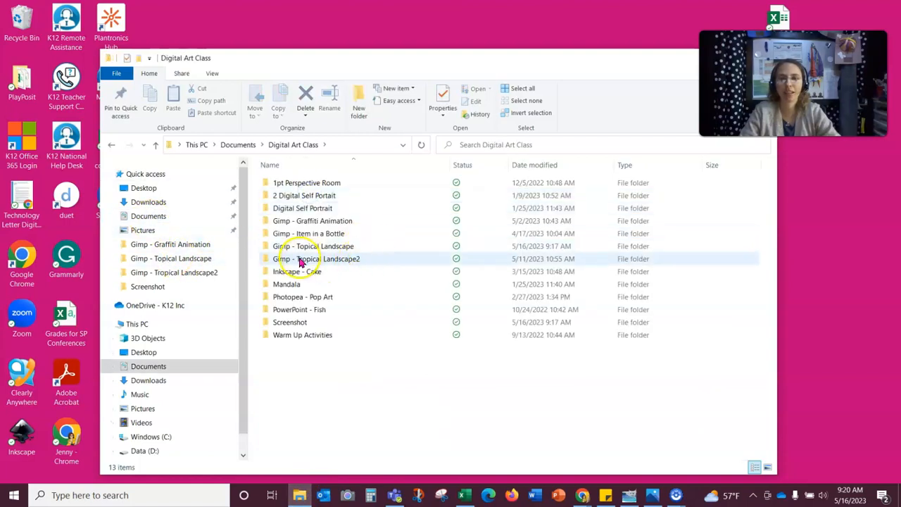
pyautogui.doubleClick(301, 260)
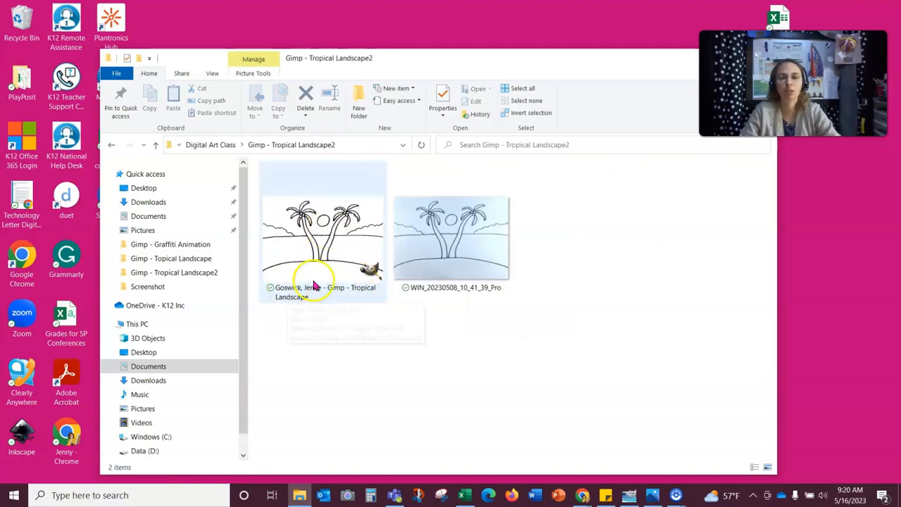
pyautogui.click(322, 246)
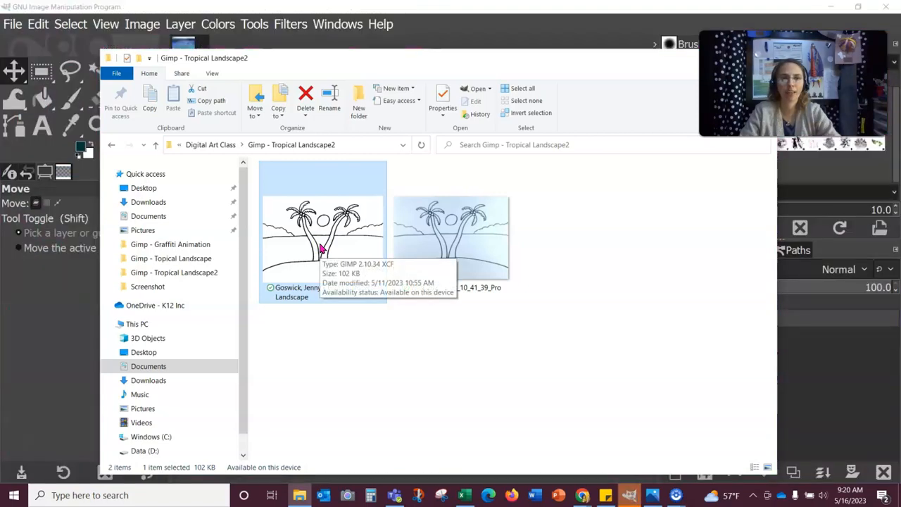
pyautogui.moveTo(611, 61); pyautogui.dragTo(573, 57)
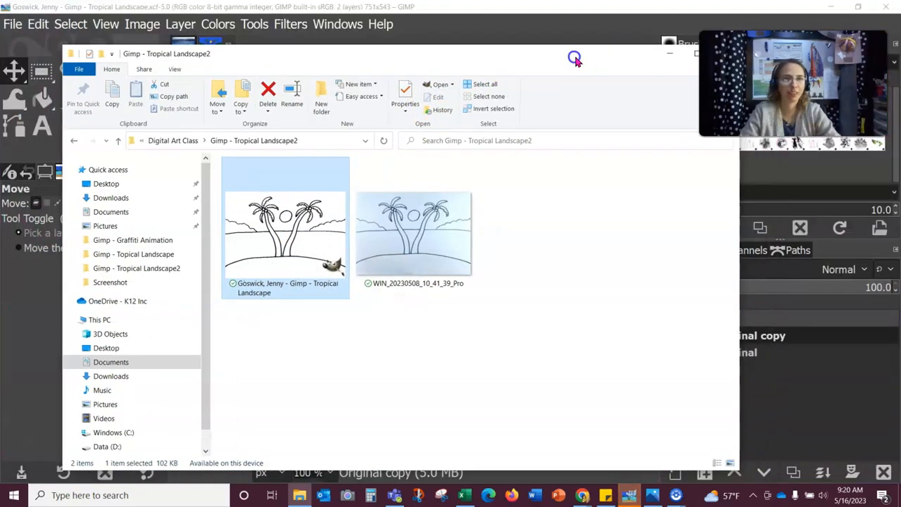
pyautogui.click(669, 54)
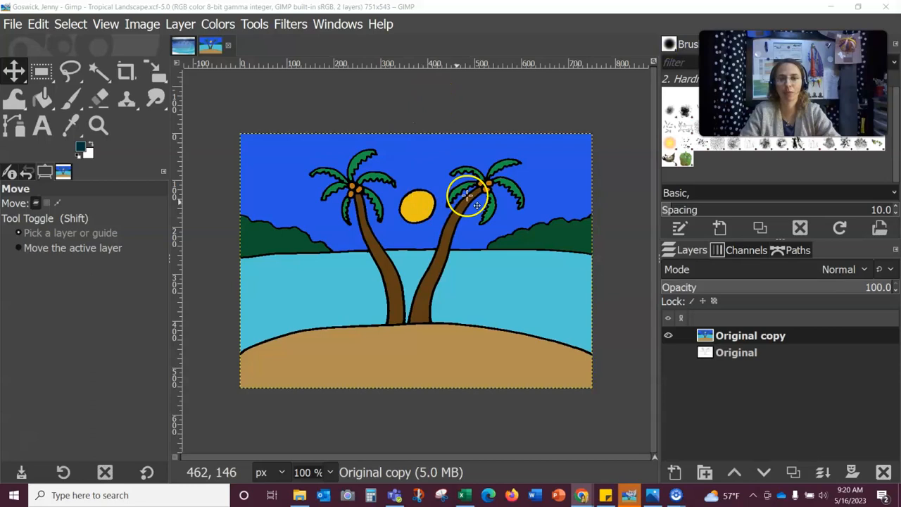
# - View the open abstract painting for comparison and return to the tropical landscape image
pyautogui.click(184, 45)
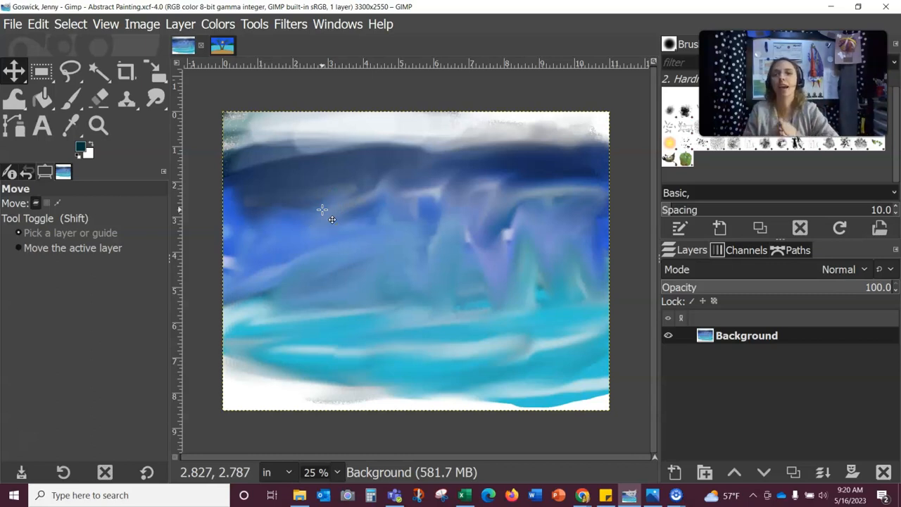
pyautogui.click(307, 150)
pyautogui.click(221, 43)
pyautogui.click(367, 115)
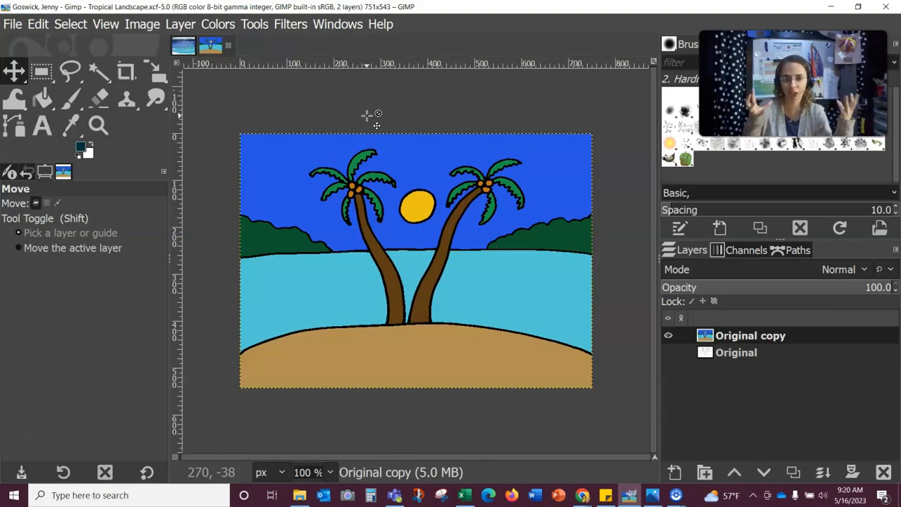
pyautogui.click(437, 167)
pyautogui.click(472, 274)
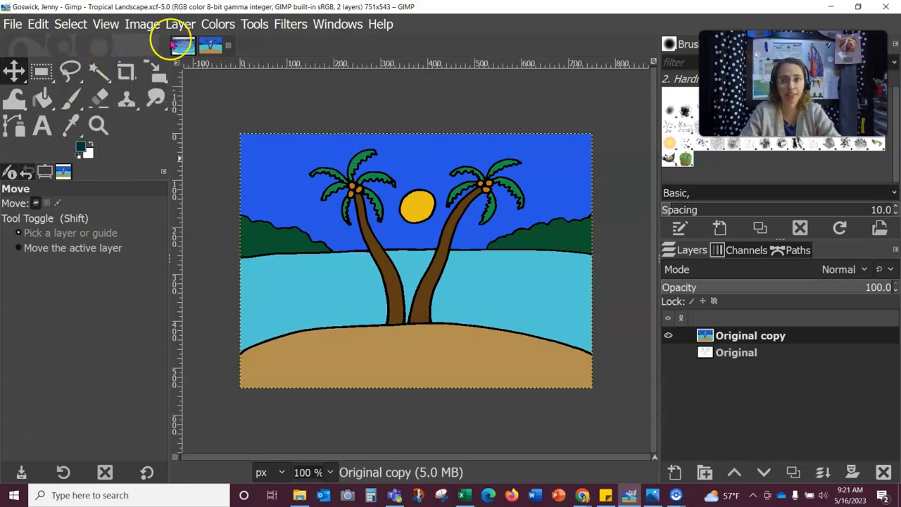
# - Activate the Fuzzy Select tool and select the blue sky area between the palm trees
pyautogui.click(250, 25)
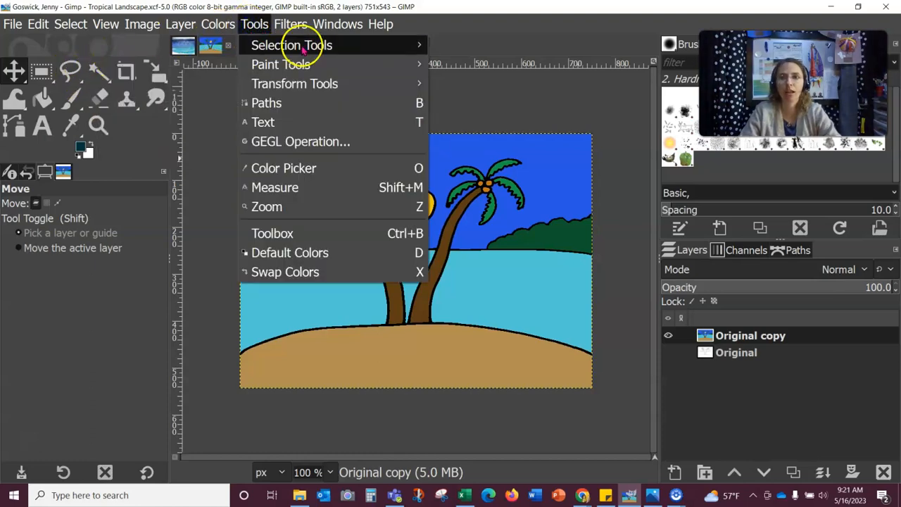
pyautogui.moveTo(297, 45)
pyautogui.click(489, 123)
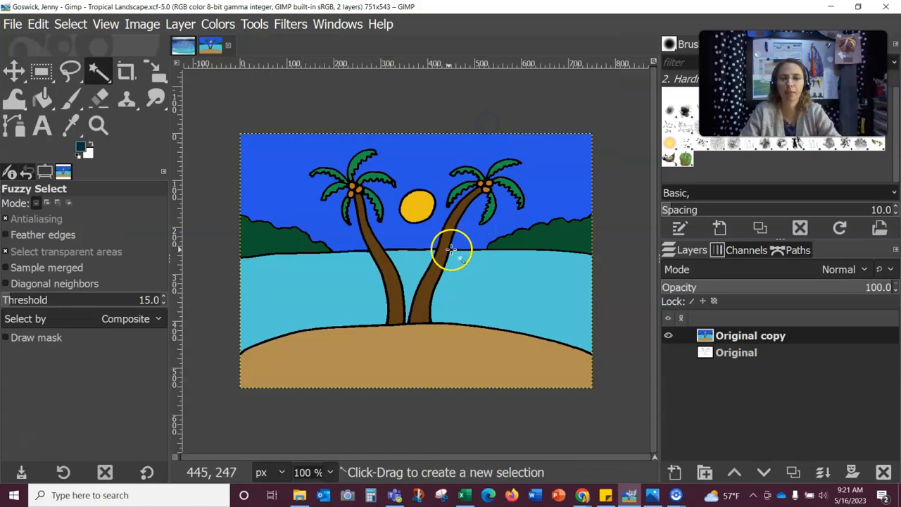
pyautogui.click(425, 158)
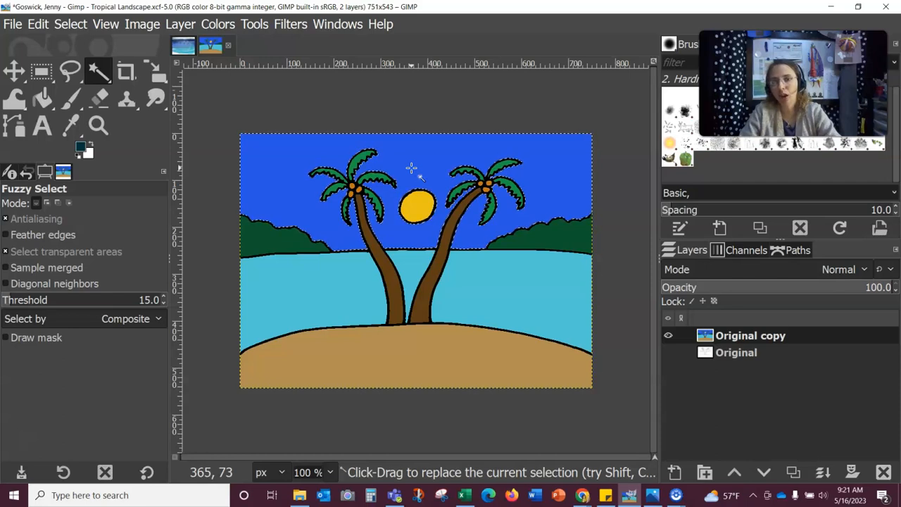
# - On the Original layer, replace the selection with the water and add all three water areas around the palm trunks
pyautogui.click(733, 352)
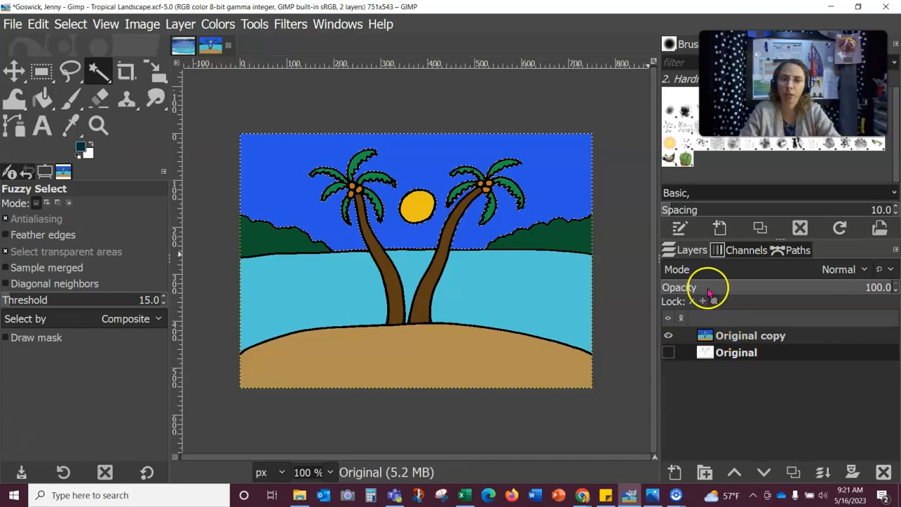
pyautogui.click(533, 289)
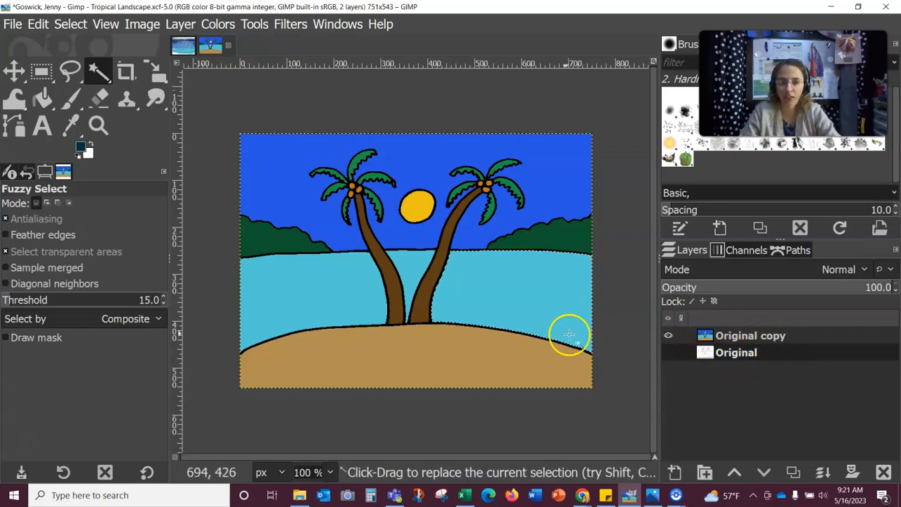
pyautogui.keyDown('shift'); pyautogui.click(414, 267); pyautogui.keyUp('shift')
pyautogui.keyDown('shift'); pyautogui.click(341, 292); pyautogui.keyUp('shift')
pyautogui.keyDown('shift'); pyautogui.click(528, 313); pyautogui.keyUp('shift')
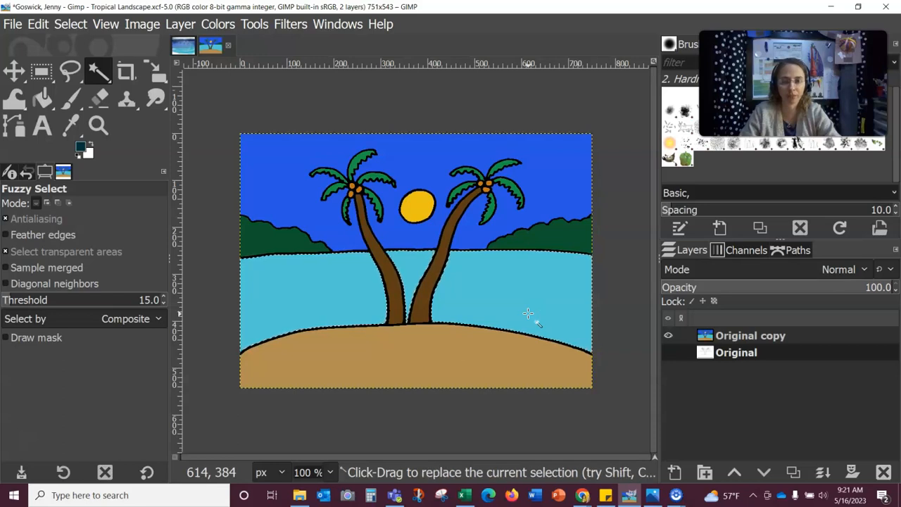
# - Redo the Fuzzy Select of the water, combining the areas beside and between the palm trunks into one selection
pyautogui.click(470, 351)
pyautogui.click(553, 271)
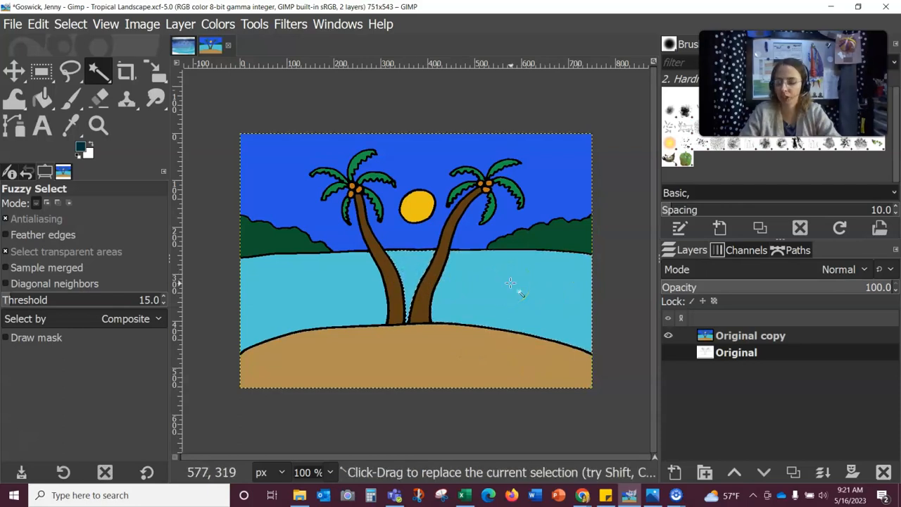
pyautogui.press('shift')
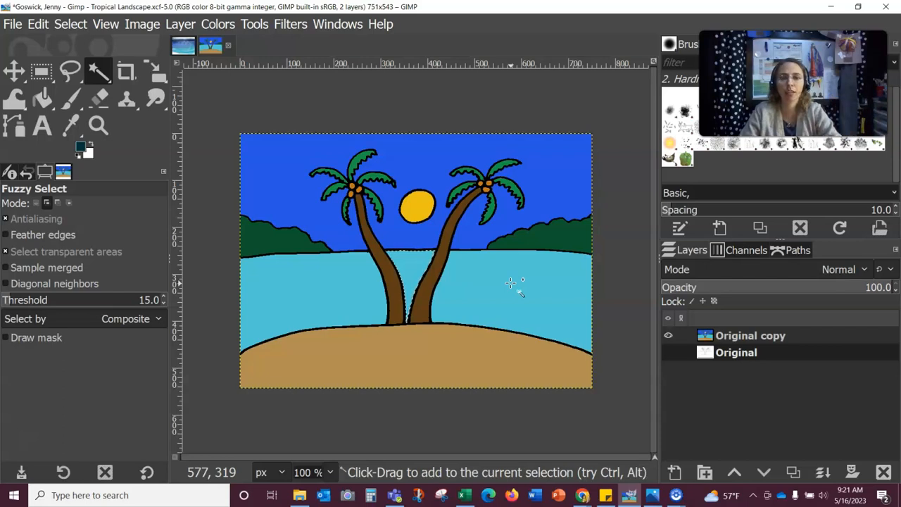
pyautogui.keyDown('shift'); pyautogui.click(336, 298); pyautogui.keyUp('shift')
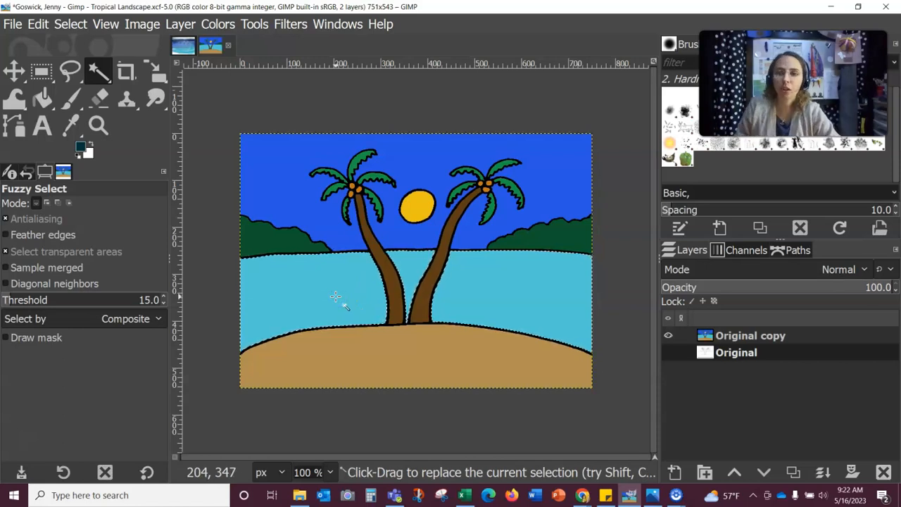
# - Check the beach reference photo 359653.jpg, and set the foreground color to a darker shade of the landscape's sampled water color
pyautogui.click(655, 496)
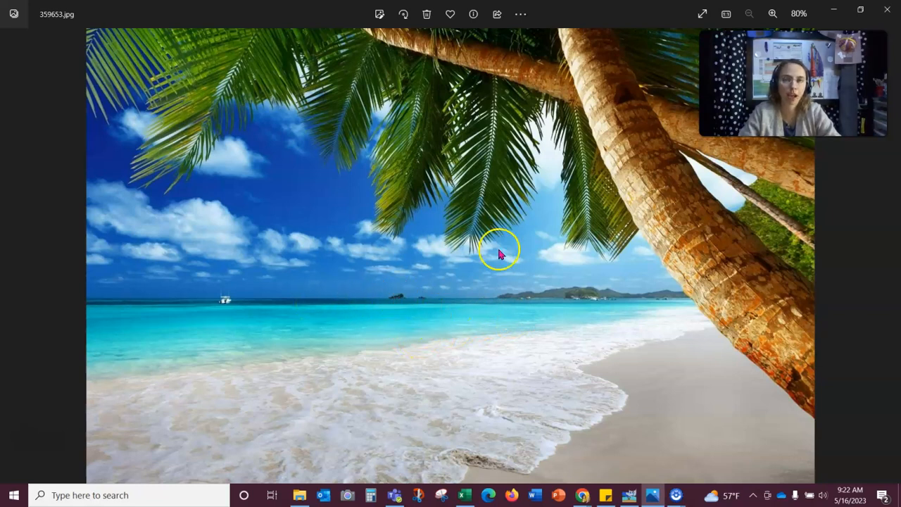
pyautogui.click(834, 9)
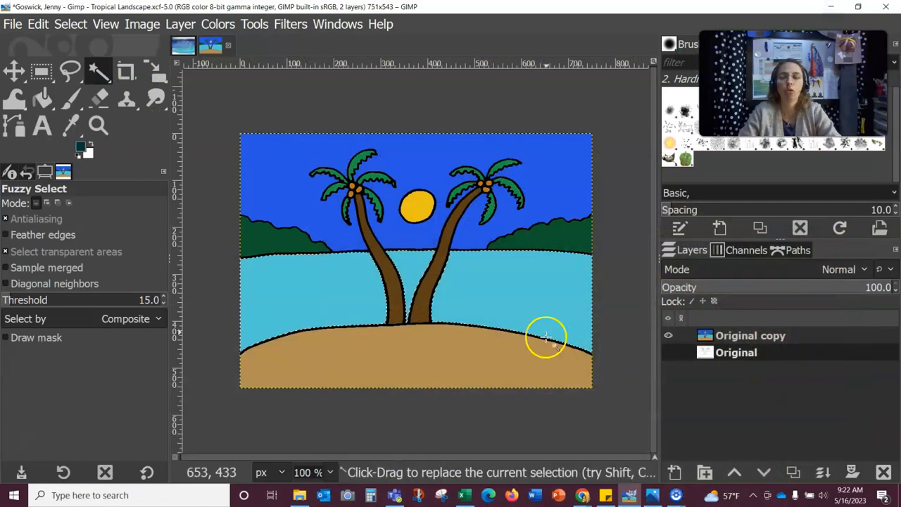
pyautogui.click(82, 150)
pyautogui.click(254, 205)
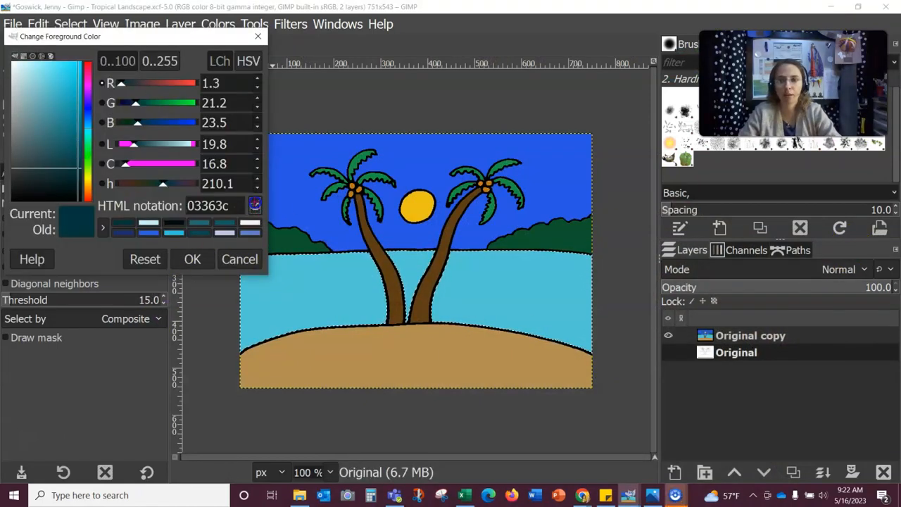
pyautogui.click(319, 278)
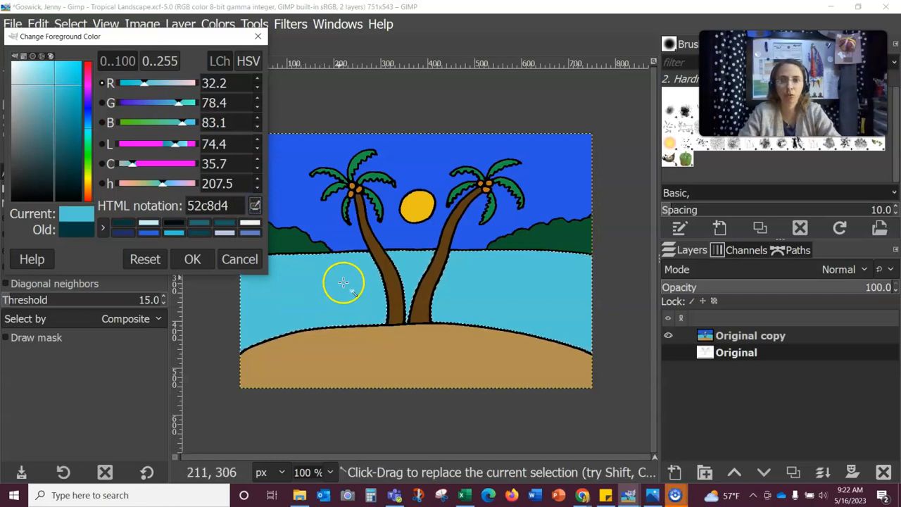
pyautogui.moveTo(61, 97); pyautogui.dragTo(66, 121)
pyautogui.click(192, 258)
# - Activate the Paintbrush with a brush size of 64 and a hardness of 6
pyautogui.click(49, 250)
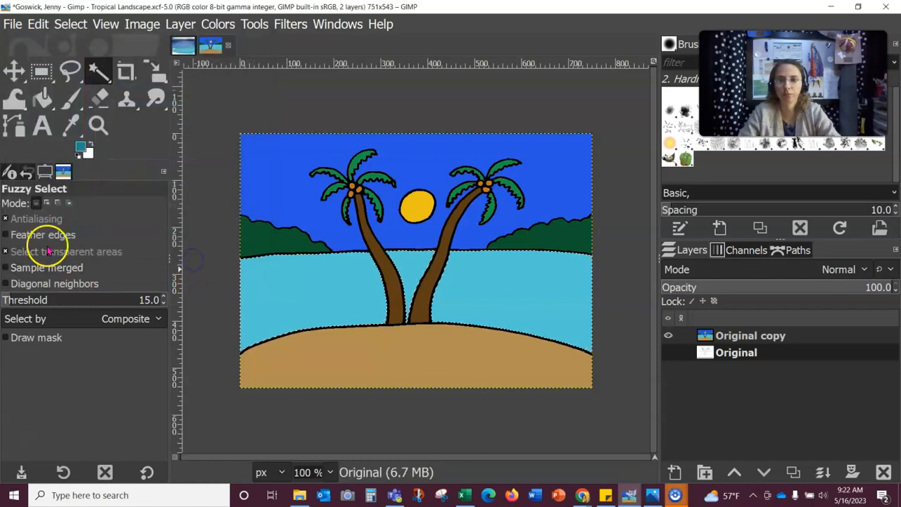
pyautogui.click(74, 103)
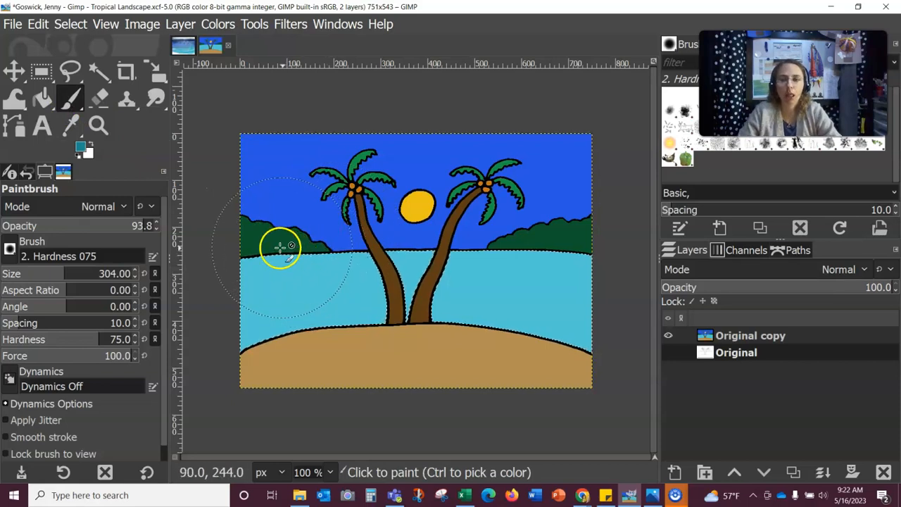
pyautogui.click(39, 276)
pyautogui.moveTo(39, 276); pyautogui.dragTo(23, 275)
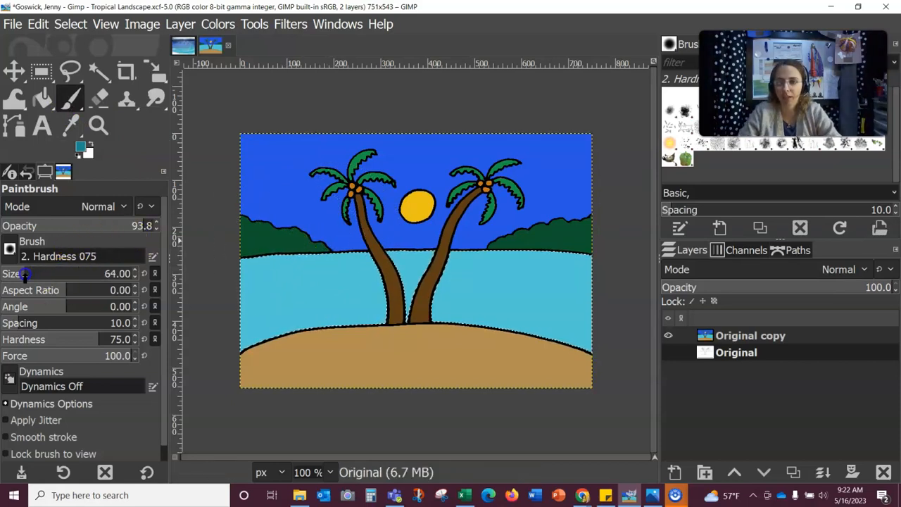
pyautogui.moveTo(89, 342); pyautogui.dragTo(9, 341)
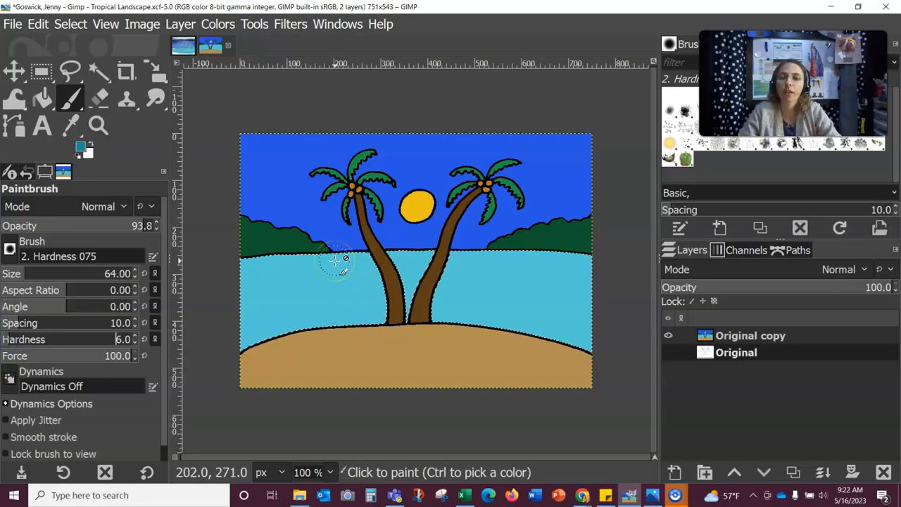
# - Make Original copy the active layer and paint a soft darker teal band across the selected water just below the horizon
pyautogui.moveTo(336, 261); pyautogui.dragTo(338, 256)
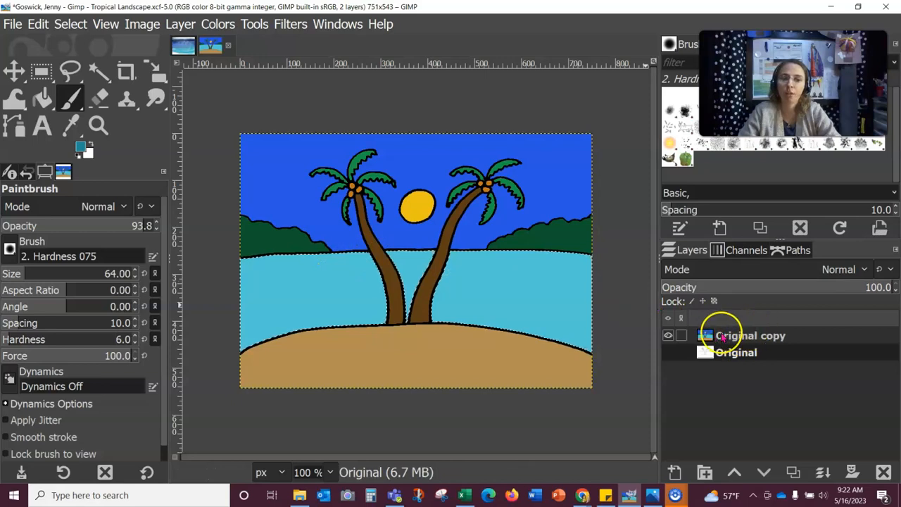
pyautogui.click(761, 336)
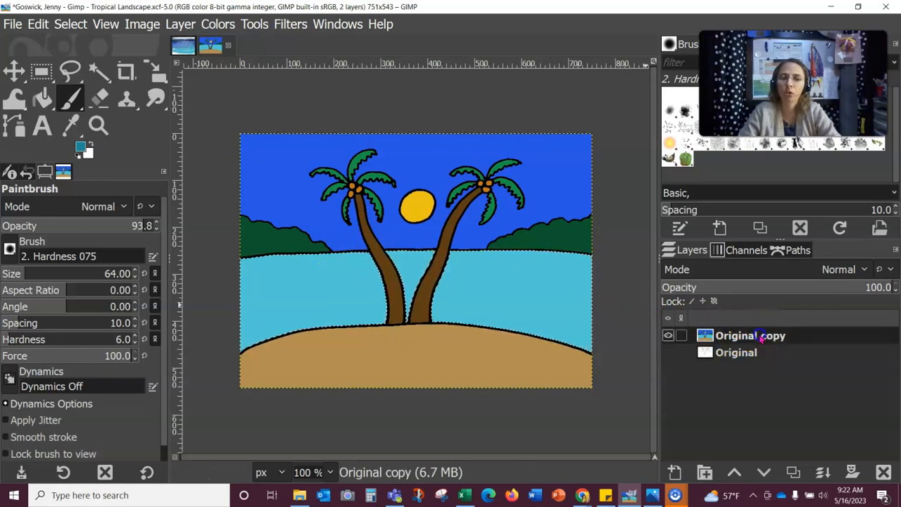
pyautogui.click(749, 354)
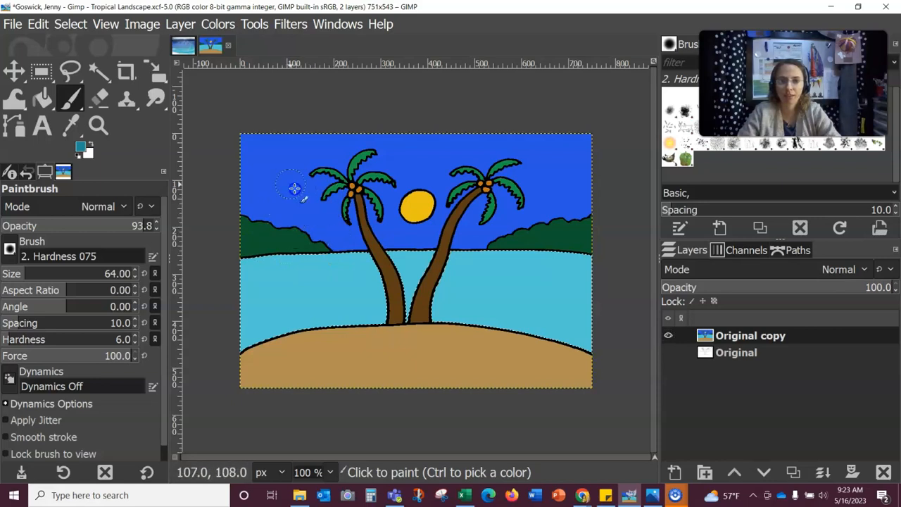
pyautogui.moveTo(284, 243)
pyautogui.mouseDown()
pyautogui.moveTo(312, 231)
pyautogui.moveTo(331, 255)
pyautogui.mouseUp()
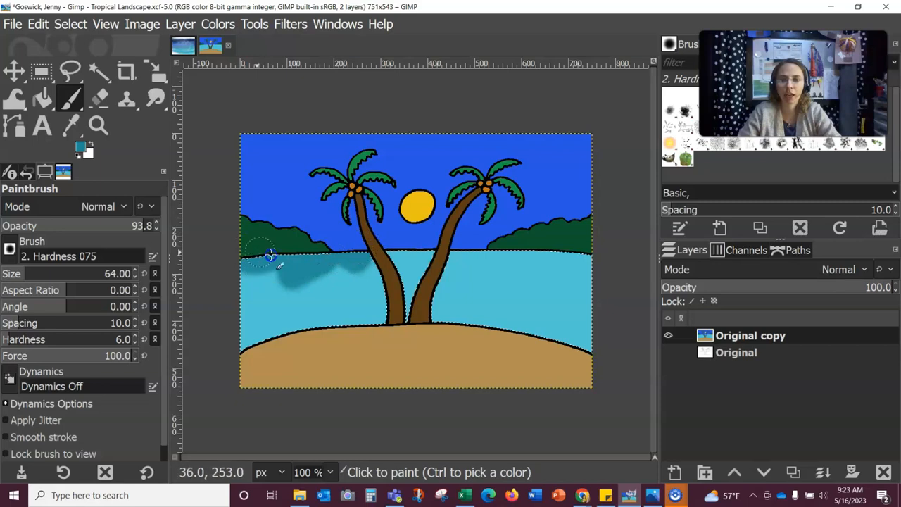
pyautogui.moveTo(259, 262); pyautogui.dragTo(360, 297)
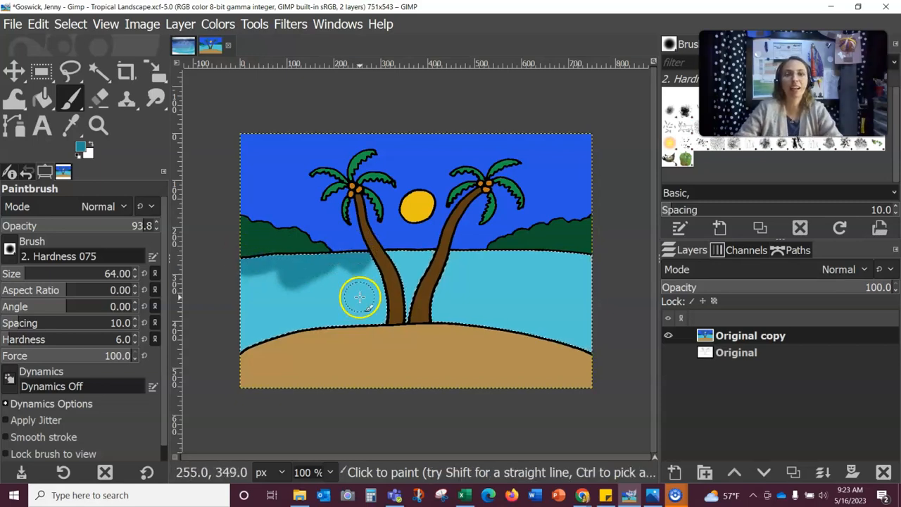
pyautogui.moveTo(372, 259)
pyautogui.mouseDown()
pyautogui.moveTo(594, 253)
pyautogui.moveTo(460, 267)
pyautogui.moveTo(380, 257)
pyautogui.mouseUp()
pyautogui.moveTo(299, 264); pyautogui.dragTo(256, 286)
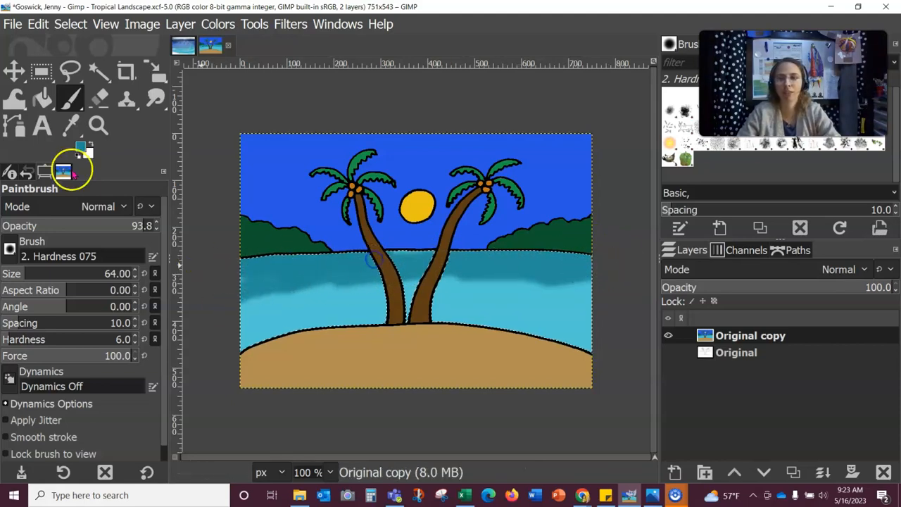
# - Set the foreground color to the dark teal 164b50 and paint a thinner band along the horizon edge of the water
pyautogui.click(83, 146)
pyautogui.click(67, 147)
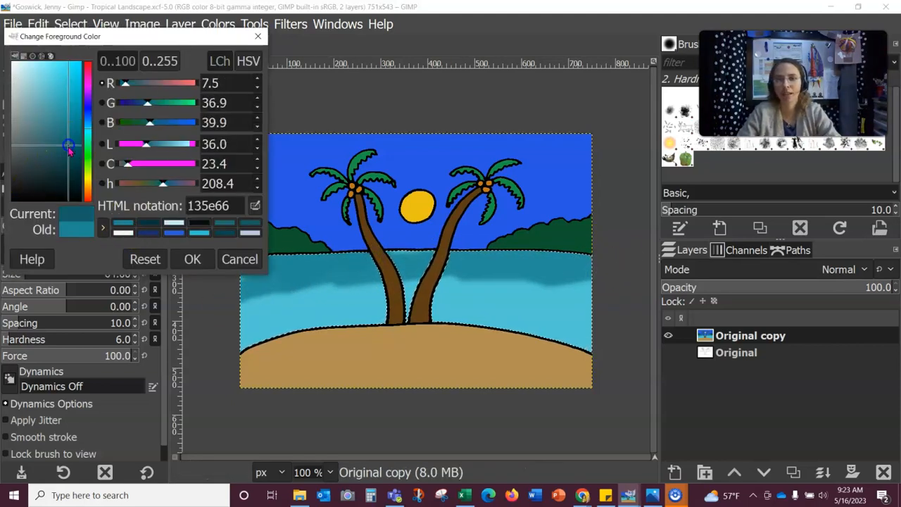
pyautogui.moveTo(65, 176); pyautogui.dragTo(54, 159)
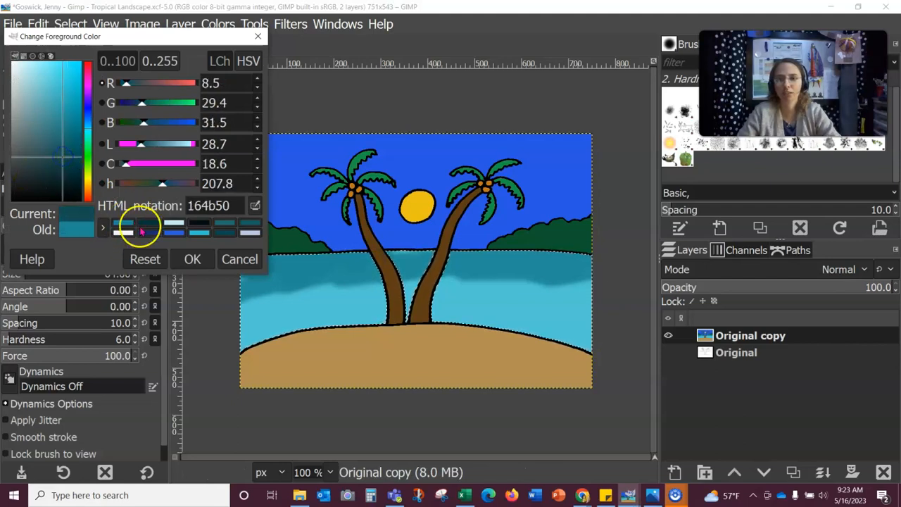
pyautogui.click(192, 259)
pyautogui.moveTo(242, 264); pyautogui.dragTo(494, 250)
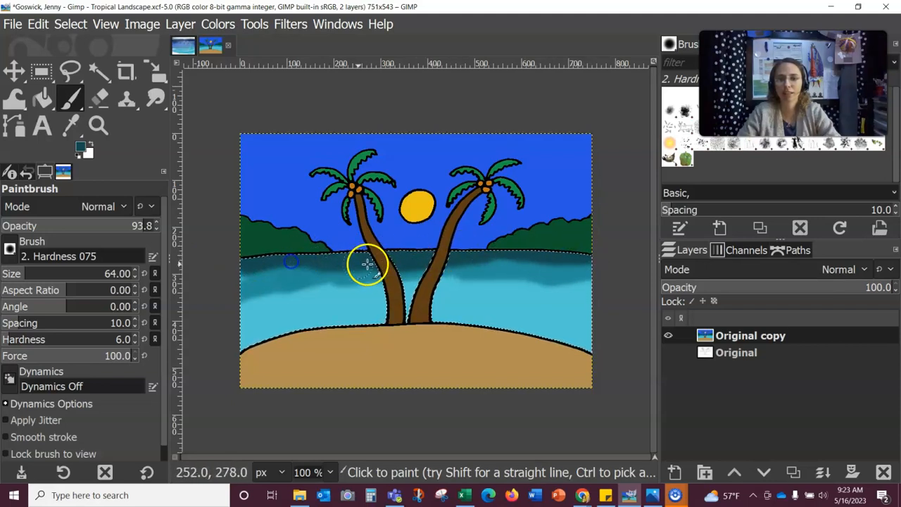
# - Set the foreground color to the pale blue-grey 9fc6ca and paint a soft light band along the shoreline
pyautogui.click(81, 150)
pyautogui.moveTo(42, 120); pyautogui.dragTo(26, 90)
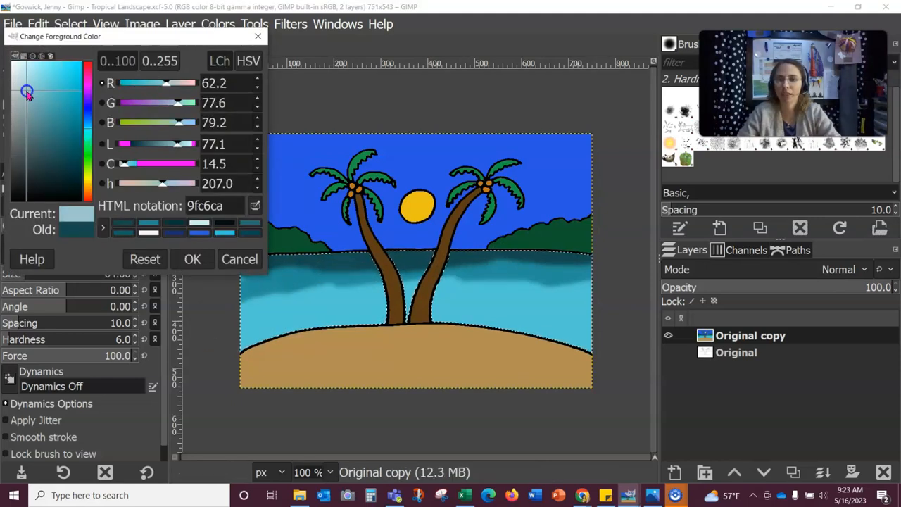
pyautogui.click(193, 259)
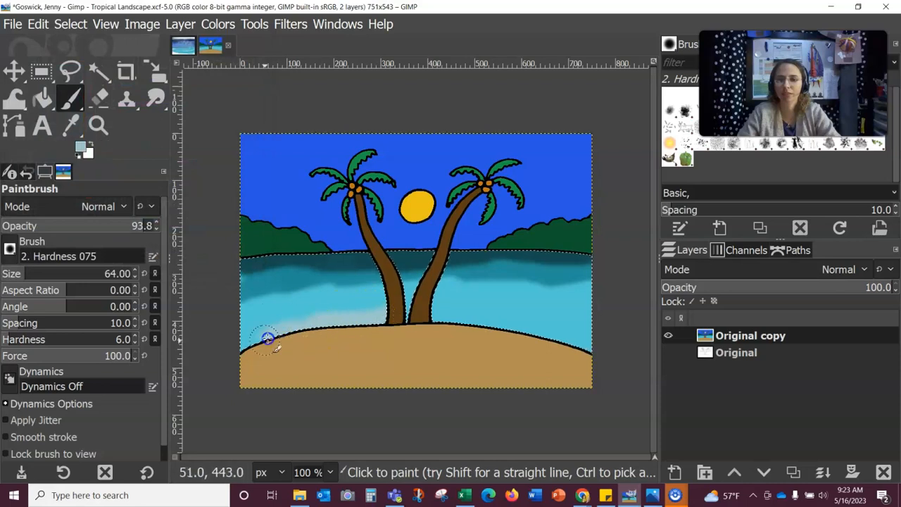
pyautogui.moveTo(419, 326)
pyautogui.mouseDown()
pyautogui.moveTo(462, 317)
pyautogui.moveTo(536, 340)
pyautogui.mouseUp()
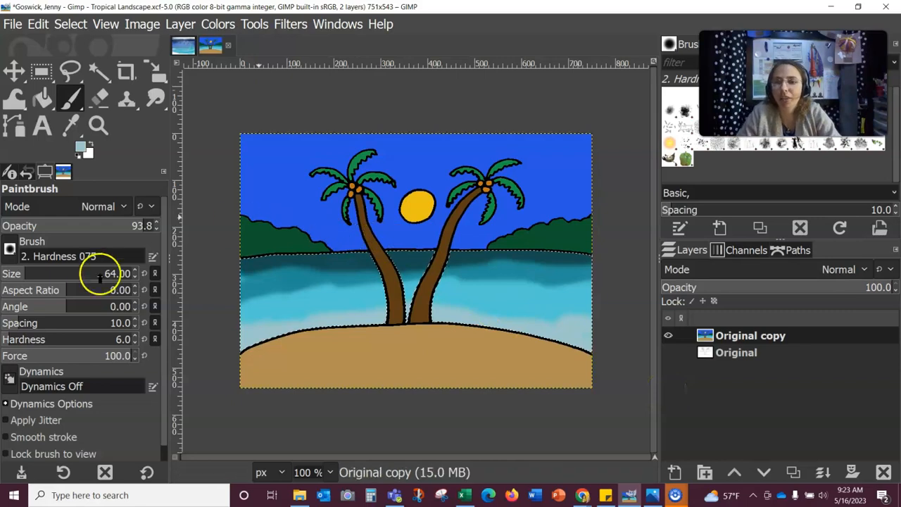
# - Switch the Paintbrush to the Cell 02 texture brush and lower its opacity to 51.7
pyautogui.click(24, 250)
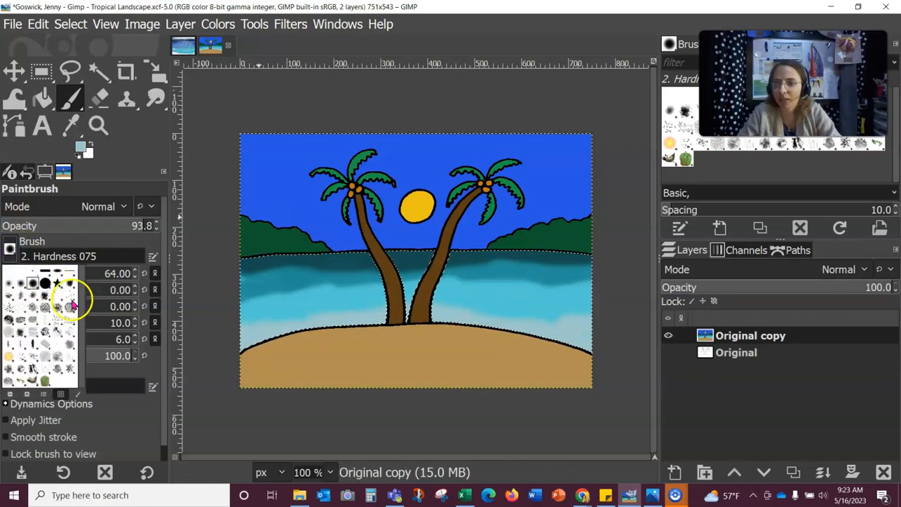
pyautogui.click(43, 309)
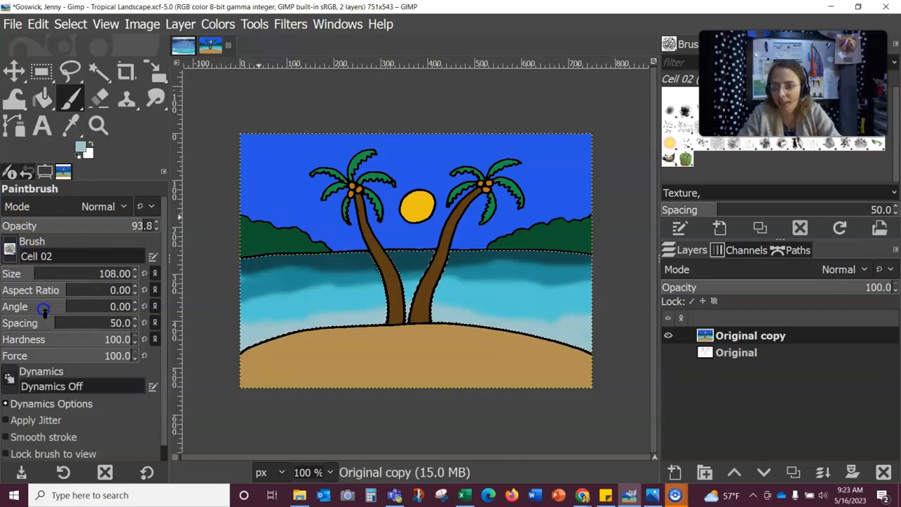
pyautogui.click(83, 226)
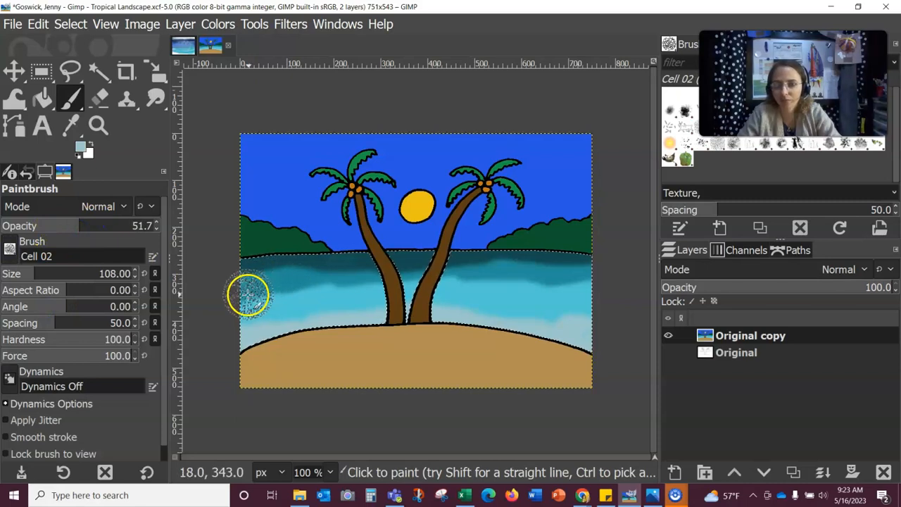
# - Set the foreground color to the recently used dark teal and stamp cell texture across the upper water on both sides of the palms
pyautogui.click(81, 148)
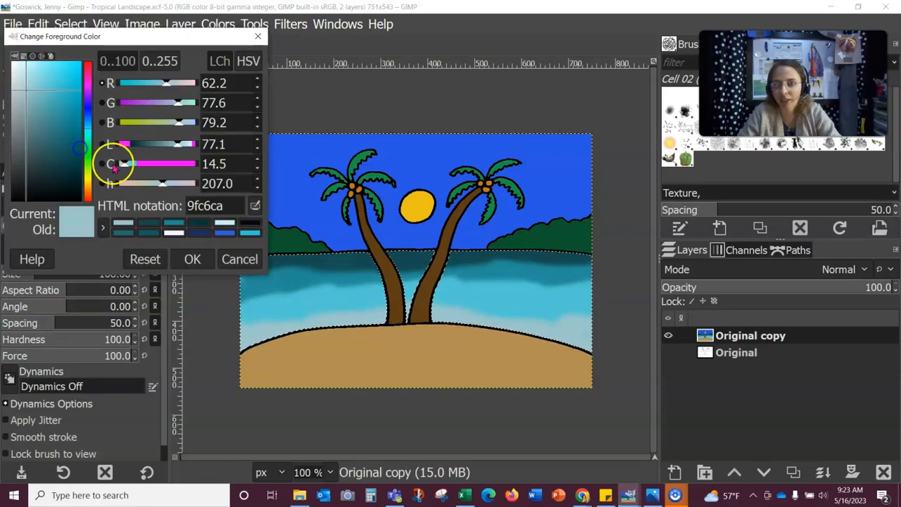
pyautogui.click(124, 231)
pyautogui.click(200, 257)
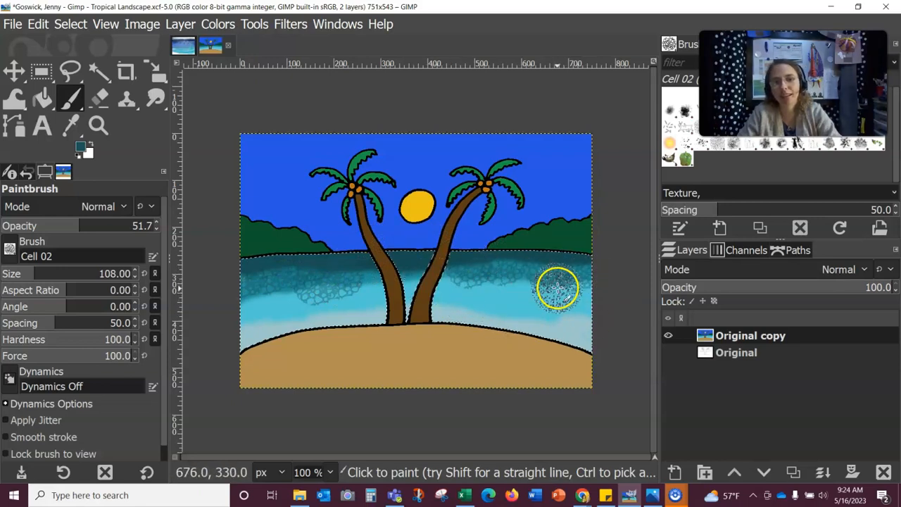
pyautogui.click(473, 290)
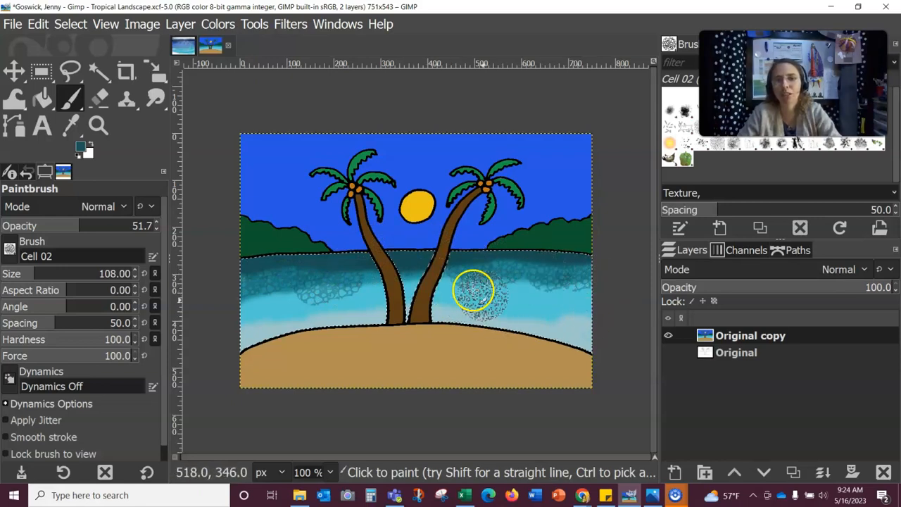
# - Set the foreground color to the brighter teal 20b5c4 and paint cell texture over the middle and lower water down to the shoreline
pyautogui.click(81, 147)
pyautogui.moveTo(90, 165); pyautogui.dragTo(71, 96)
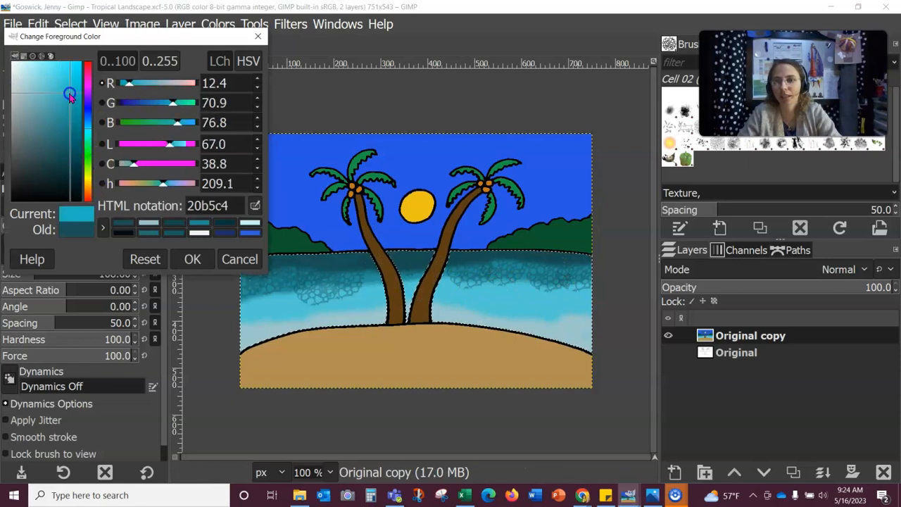
pyautogui.click(192, 260)
pyautogui.click(246, 309)
pyautogui.click(251, 314)
pyautogui.click(326, 299)
pyautogui.moveTo(361, 297)
pyautogui.mouseDown()
pyautogui.moveTo(428, 290)
pyautogui.moveTo(584, 304)
pyautogui.mouseUp()
pyautogui.click(591, 313)
pyautogui.click(568, 330)
pyautogui.click(473, 327)
pyautogui.click(327, 321)
pyautogui.click(253, 344)
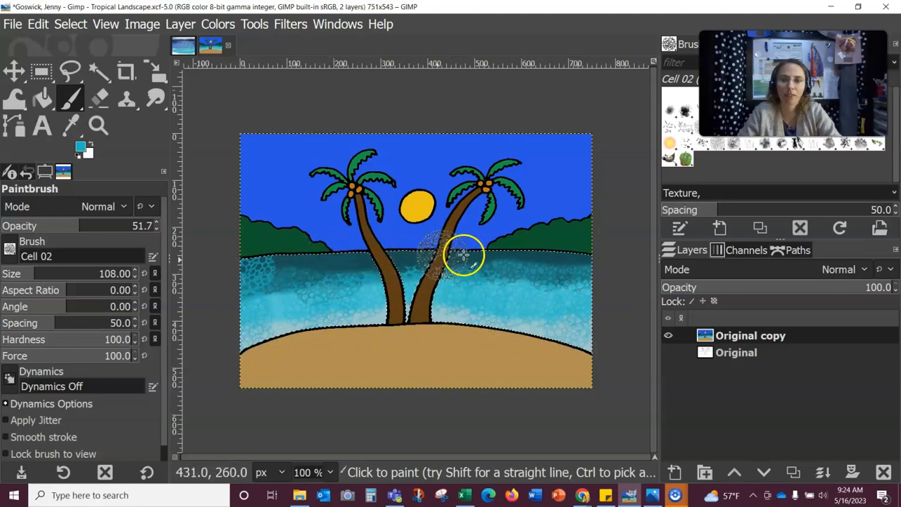
# - Stamp the lighter cell texture along the dark band below the horizon, and undo the last stamp
pyautogui.click(519, 250)
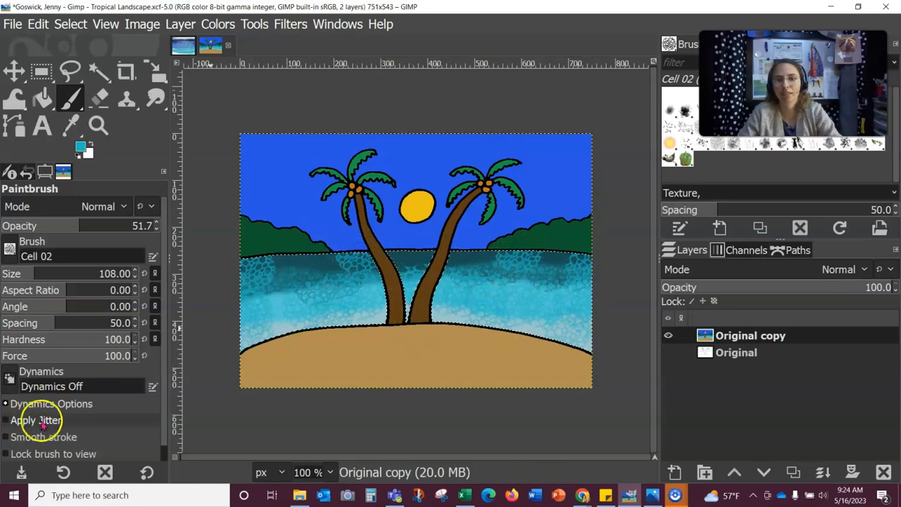
pyautogui.click(35, 23)
pyautogui.click(55, 50)
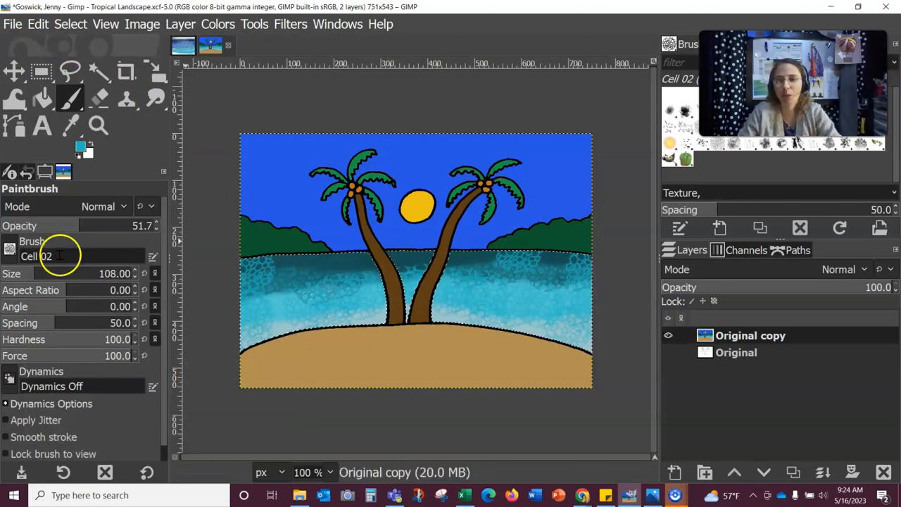
# - Activate the Smudge tool with the Cell 02 brush and smudge the textured water to soften it
pyautogui.click(9, 250)
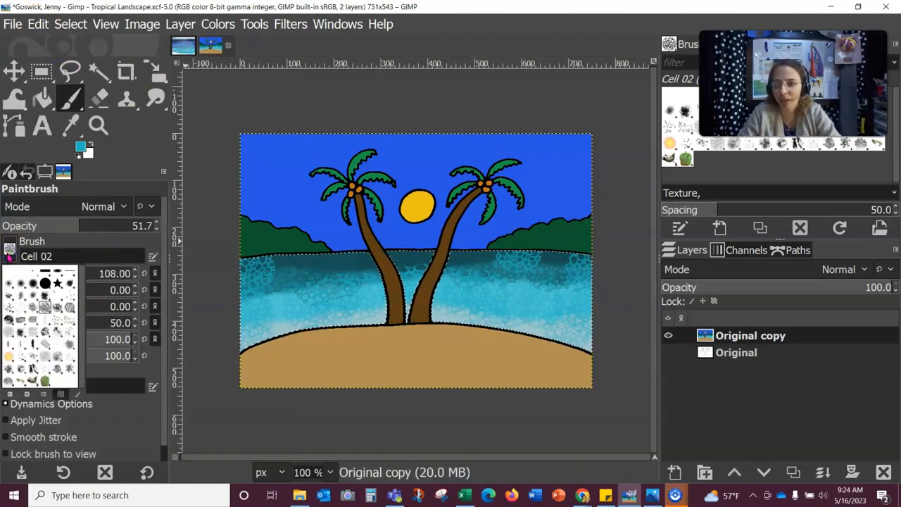
pyautogui.click(153, 105)
pyautogui.click(155, 100)
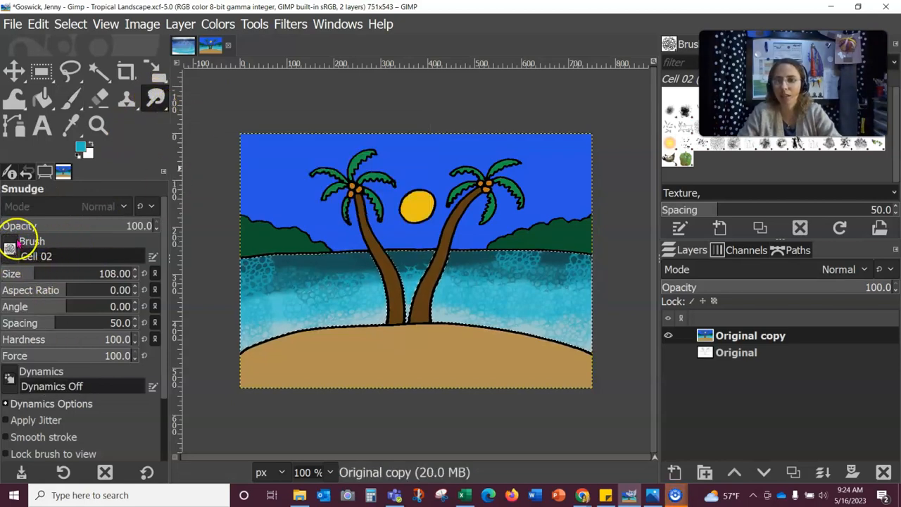
pyautogui.moveTo(361, 268); pyautogui.dragTo(350, 266)
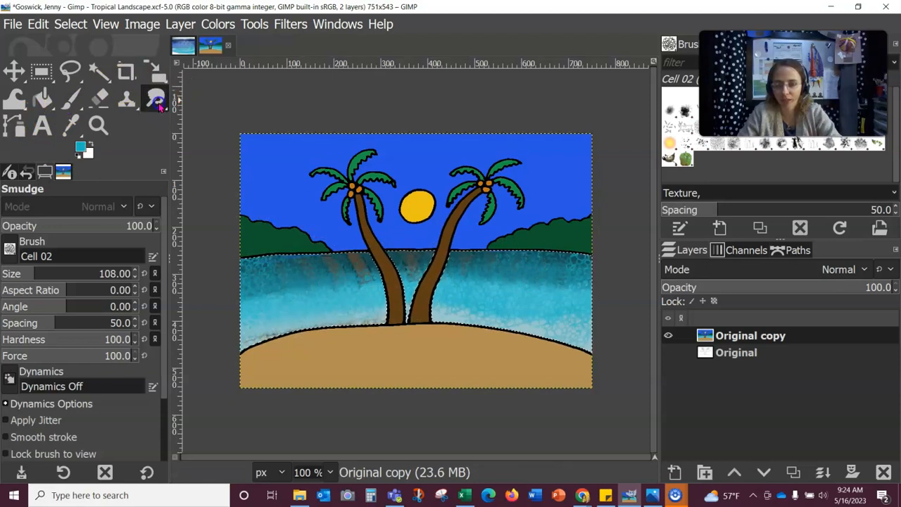
# - Change the Smudge brush to 2. Hardness 100 with a size of 157
pyautogui.click(10, 248)
pyautogui.click(24, 276)
pyautogui.moveTo(23, 276); pyautogui.dragTo(10, 276)
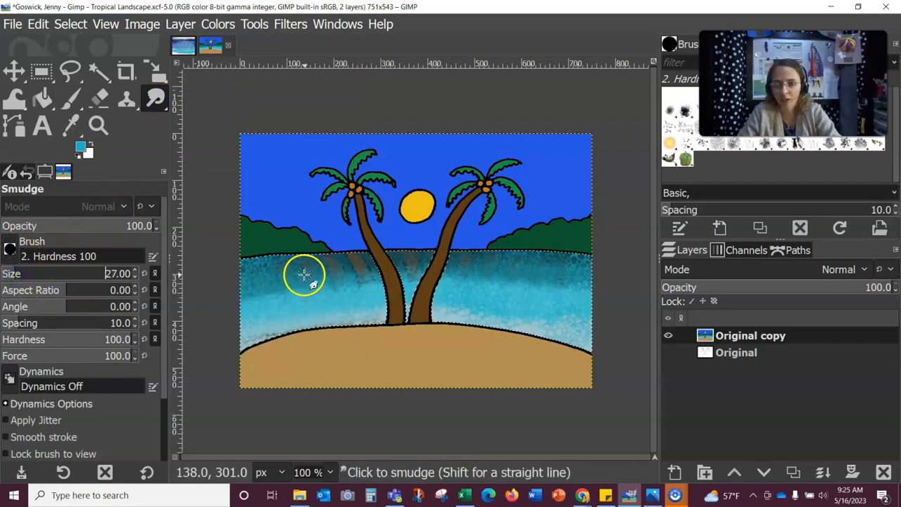
pyautogui.click(9, 247)
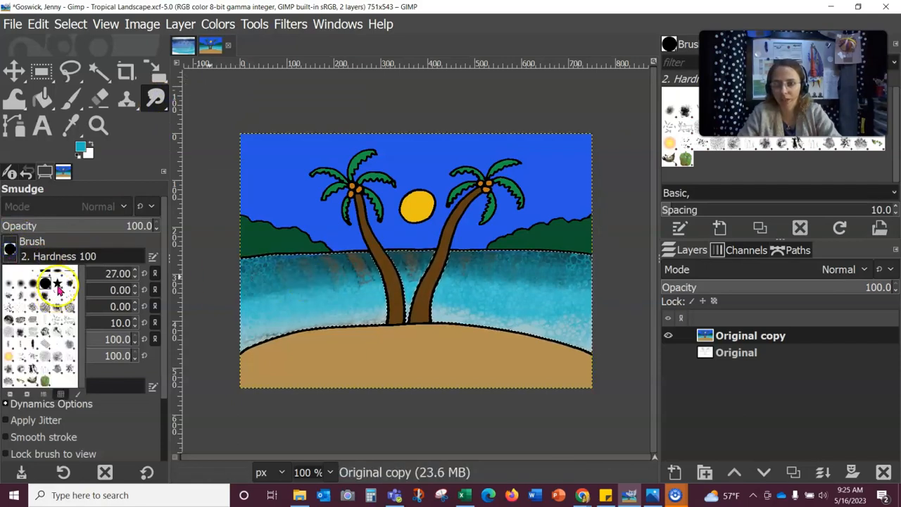
pyautogui.click(109, 267)
pyautogui.click(43, 277)
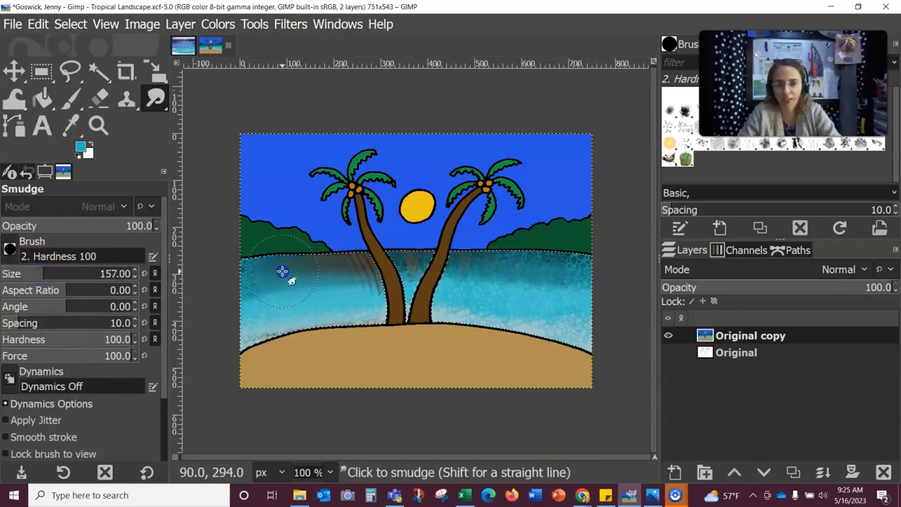
# - Undo the last smudge, and blend the water tones with broad smudge strokes beside and between the palm trunks
pyautogui.click(37, 24)
pyautogui.click(56, 47)
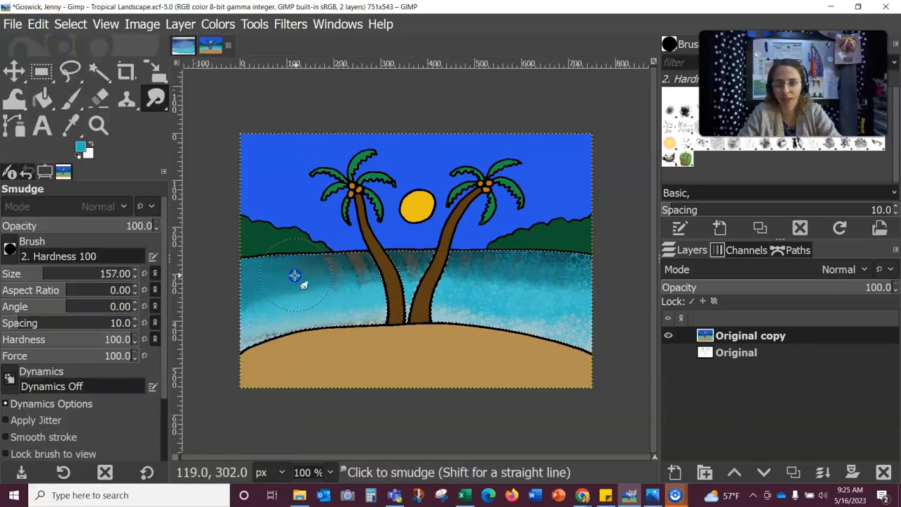
pyautogui.moveTo(348, 271); pyautogui.dragTo(353, 271)
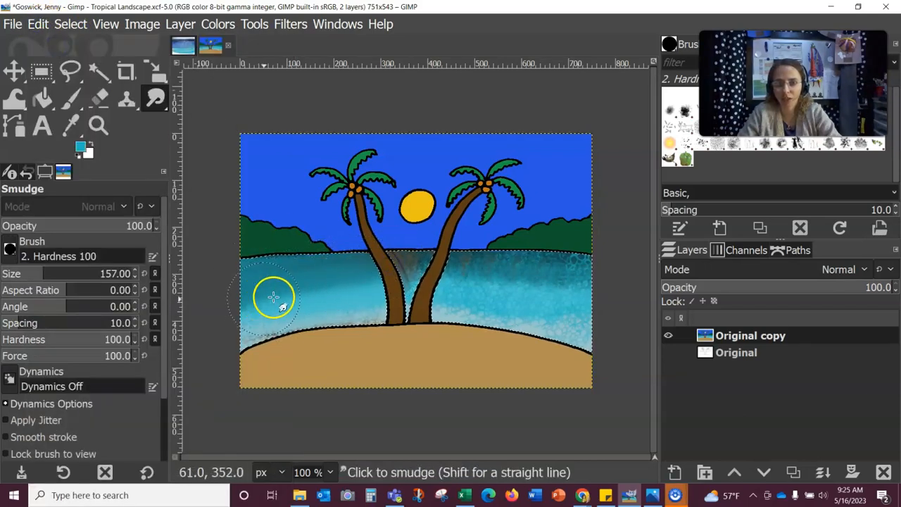
pyautogui.moveTo(464, 275)
pyautogui.mouseDown()
pyautogui.moveTo(579, 278)
pyautogui.moveTo(479, 273)
pyautogui.mouseUp()
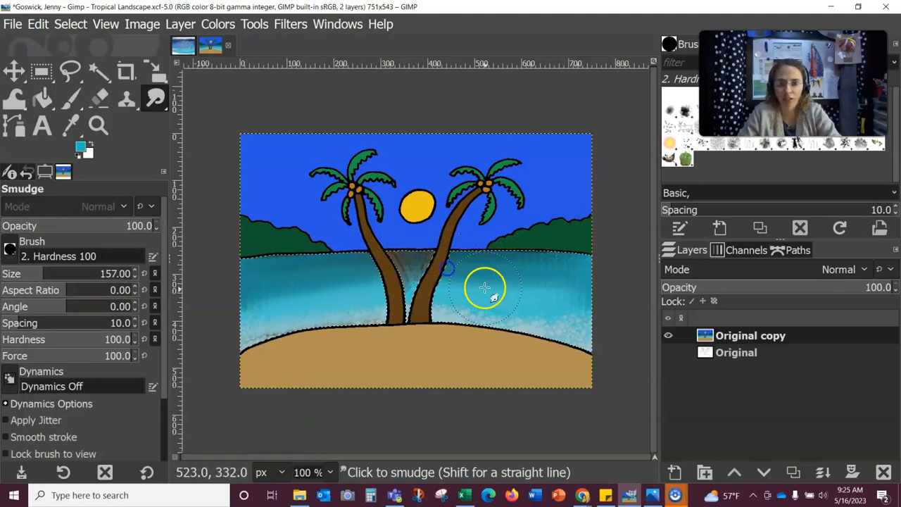
pyautogui.moveTo(407, 269); pyautogui.dragTo(417, 289)
pyautogui.moveTo(505, 308)
pyautogui.mouseDown()
pyautogui.moveTo(444, 314)
pyautogui.moveTo(583, 334)
pyautogui.moveTo(514, 305)
pyautogui.moveTo(543, 294)
pyautogui.moveTo(528, 321)
pyautogui.moveTo(594, 336)
pyautogui.mouseUp()
pyautogui.moveTo(327, 283)
pyautogui.mouseDown()
pyautogui.moveTo(271, 299)
pyautogui.moveTo(253, 315)
pyautogui.mouseUp()
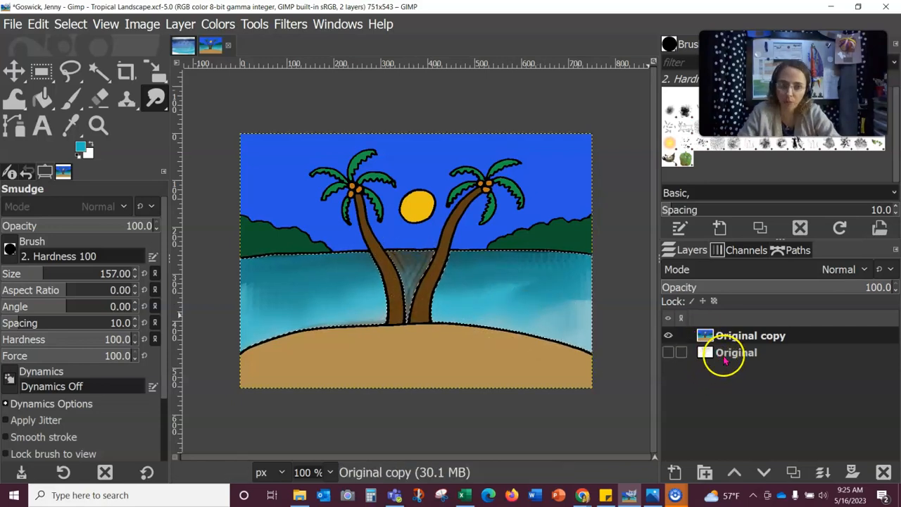
# - Sample a teal from the water as the foreground color and paint over the brown smears around and between the palm trunks
pyautogui.click(727, 359)
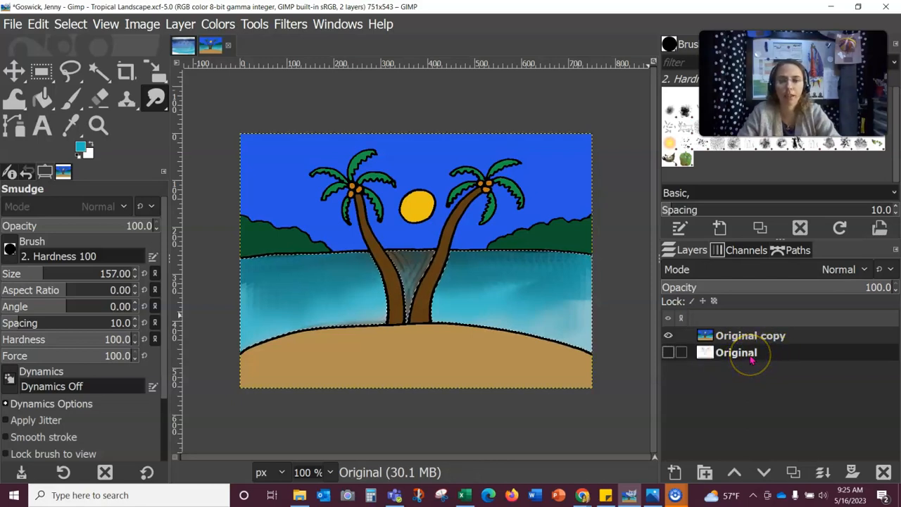
pyautogui.click(736, 336)
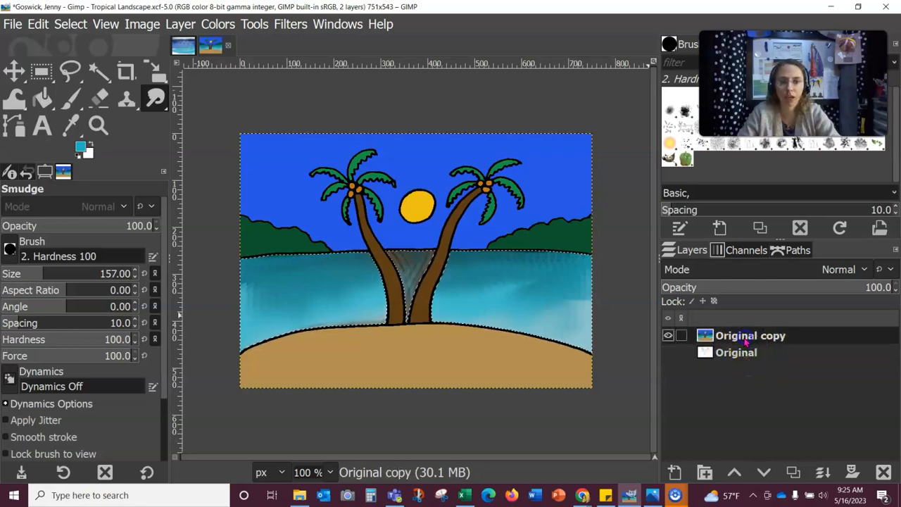
pyautogui.click(72, 122)
pyautogui.click(79, 147)
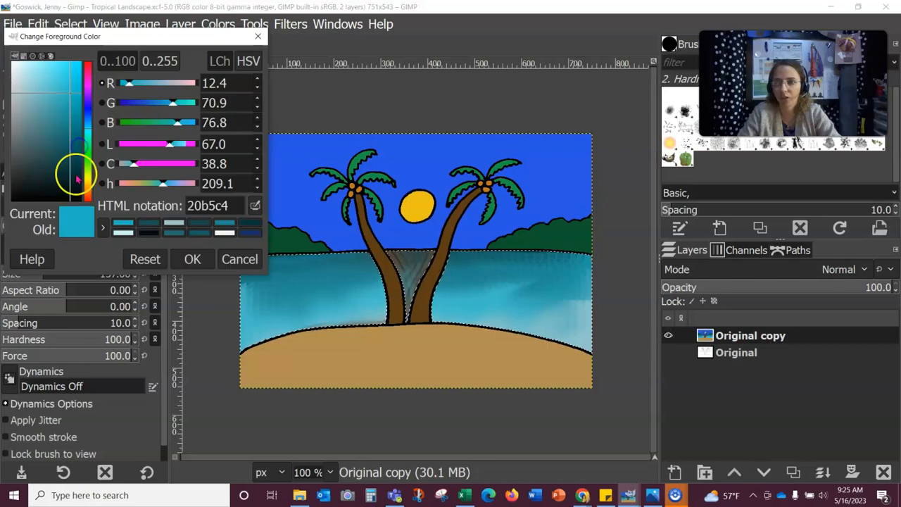
pyautogui.click(254, 205)
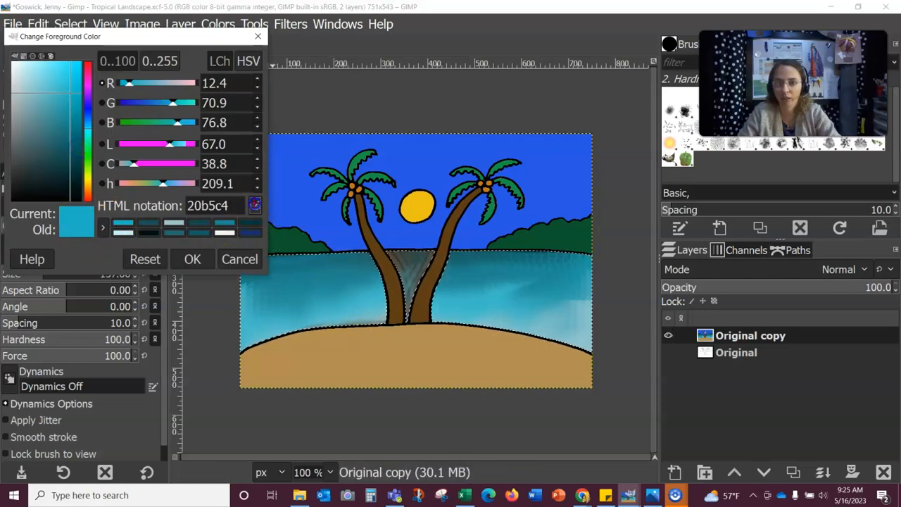
pyautogui.click(336, 295)
pyautogui.click(182, 259)
pyautogui.moveTo(427, 269)
pyautogui.mouseDown()
pyautogui.moveTo(404, 257)
pyautogui.moveTo(407, 300)
pyautogui.moveTo(403, 262)
pyautogui.moveTo(408, 313)
pyautogui.moveTo(435, 264)
pyautogui.moveTo(241, 309)
pyautogui.moveTo(202, 278)
pyautogui.moveTo(370, 281)
pyautogui.moveTo(378, 264)
pyautogui.moveTo(397, 304)
pyautogui.moveTo(442, 313)
pyautogui.mouseUp()
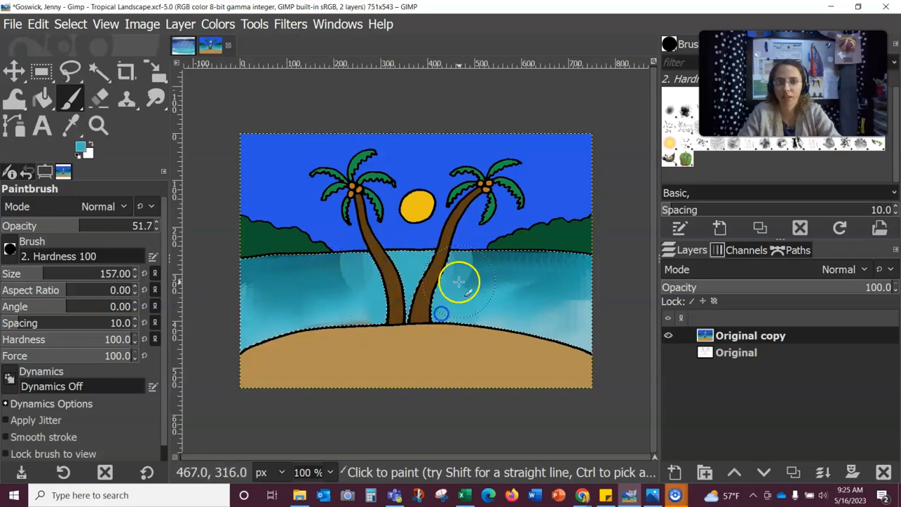
# - Activate the Blur / Sharpen tool, blur the paint edges beside the left palm trunk, and enlarge the brush size to 271
pyautogui.click(153, 100)
pyautogui.moveTo(152, 103); pyautogui.dragTo(203, 126)
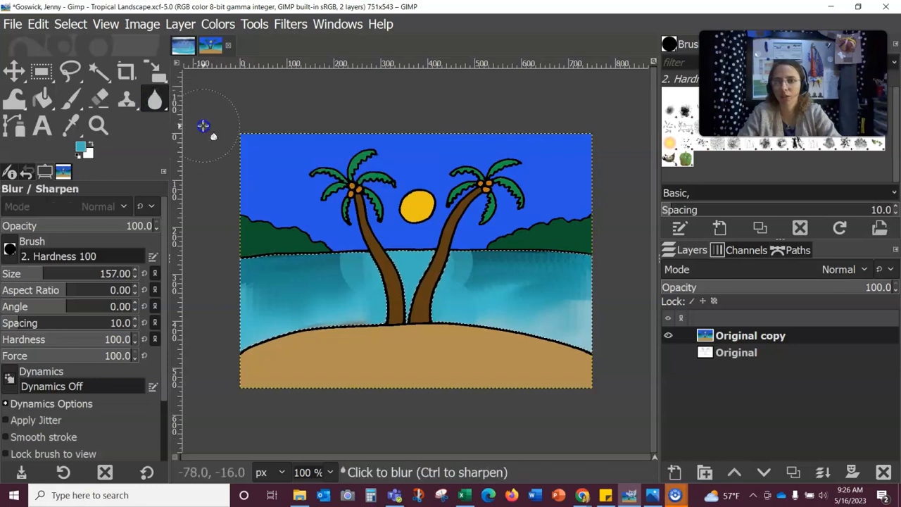
pyautogui.moveTo(54, 274); pyautogui.dragTo(18, 273)
pyautogui.moveTo(348, 303)
pyautogui.mouseDown()
pyautogui.moveTo(332, 266)
pyautogui.moveTo(346, 260)
pyautogui.moveTo(356, 283)
pyautogui.mouseUp()
pyautogui.moveTo(26, 274); pyautogui.dragTo(60, 273)
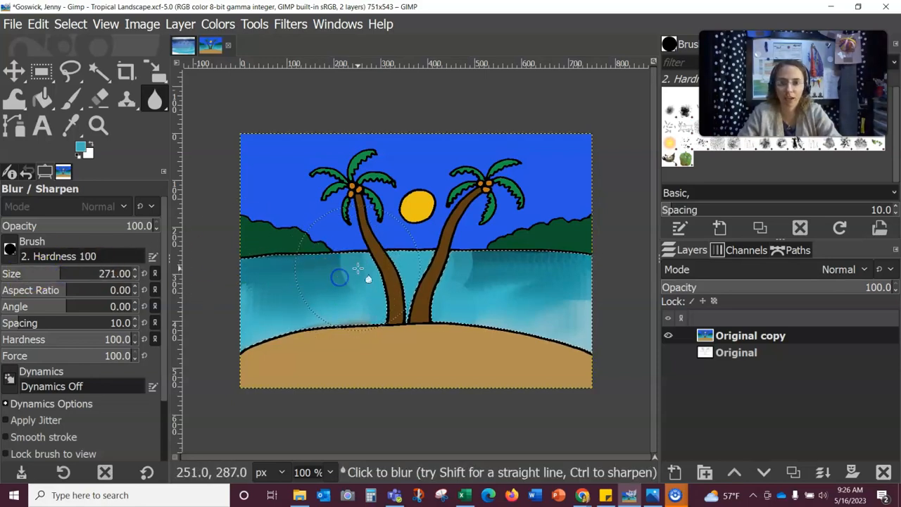
# - Return to the Smudge tool with a size of 115 and blend the water beside the left palm trunk
pyautogui.moveTo(154, 98); pyautogui.dragTo(193, 101)
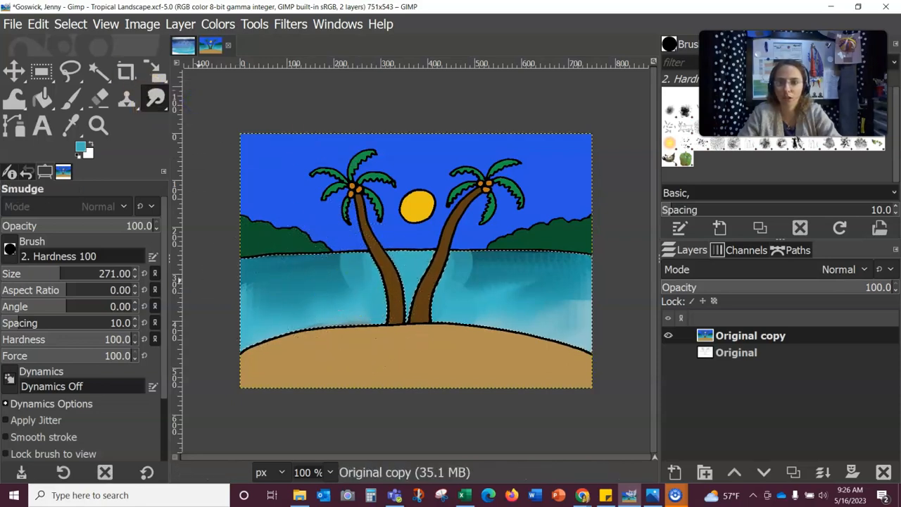
pyautogui.click(16, 274)
pyautogui.moveTo(17, 274); pyautogui.dragTo(35, 274)
pyautogui.moveTo(355, 274)
pyautogui.mouseDown()
pyautogui.moveTo(331, 276)
pyautogui.moveTo(346, 271)
pyautogui.moveTo(359, 288)
pyautogui.moveTo(350, 279)
pyautogui.moveTo(350, 301)
pyautogui.moveTo(359, 299)
pyautogui.moveTo(346, 274)
pyautogui.moveTo(306, 285)
pyautogui.mouseUp()
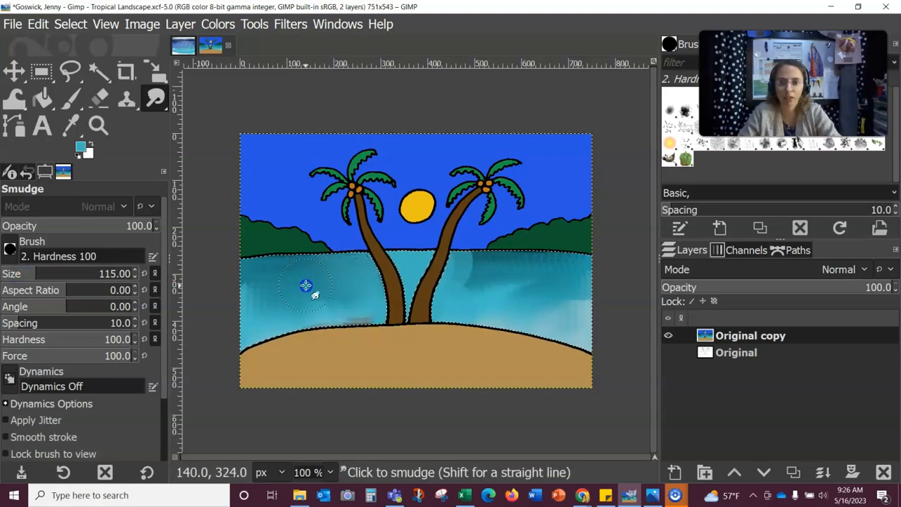
pyautogui.moveTo(350, 312)
pyautogui.mouseDown()
pyautogui.moveTo(383, 323)
pyautogui.moveTo(242, 302)
pyautogui.mouseUp()
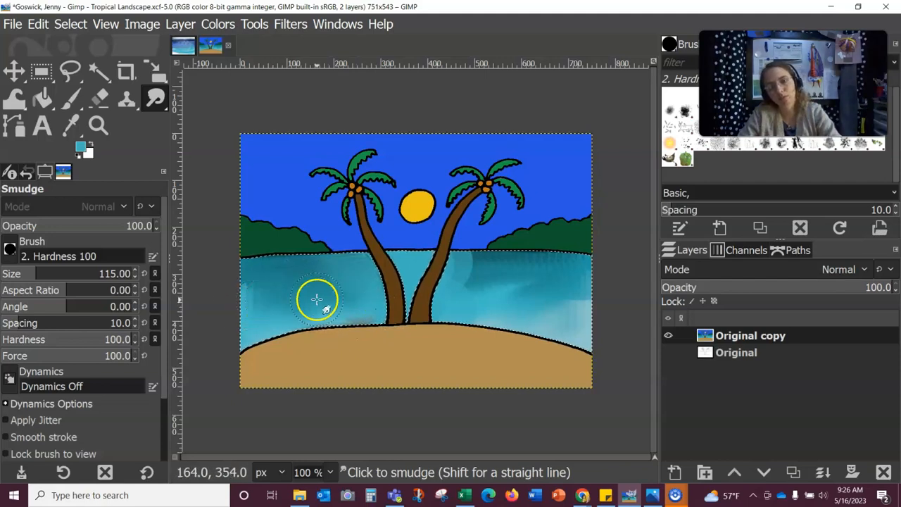
# - Reduce the smudge size to 47 and blend the remaining brown smears along the shoreline beside the left palm trunk
pyautogui.moveTo(33, 271); pyautogui.dragTo(18, 274)
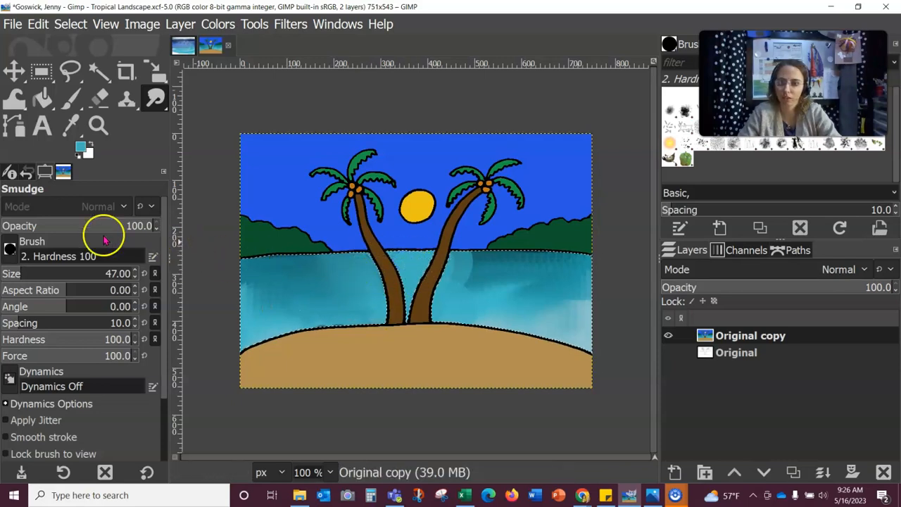
# - Choose the Cell 02 brush and set the foreground color to a darker teal
pyautogui.click(9, 248)
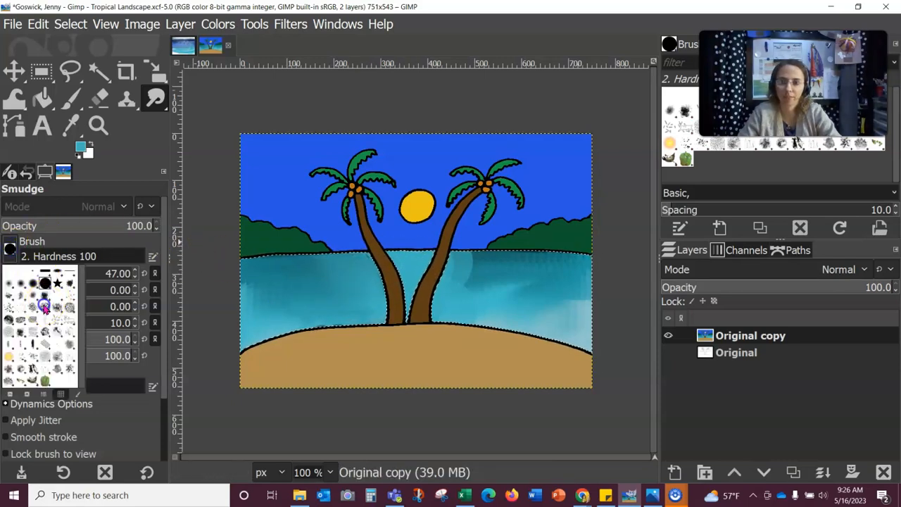
pyautogui.click(45, 303)
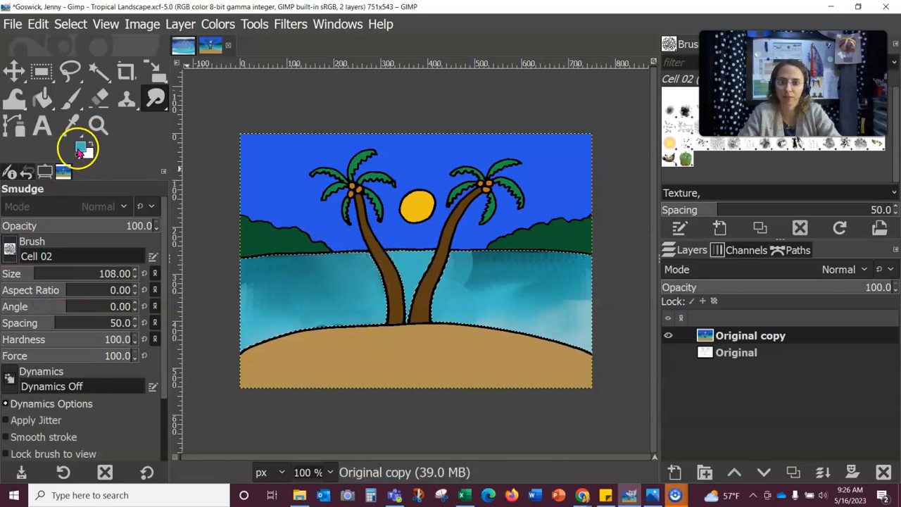
pyautogui.click(79, 146)
pyautogui.click(62, 148)
pyautogui.click(193, 259)
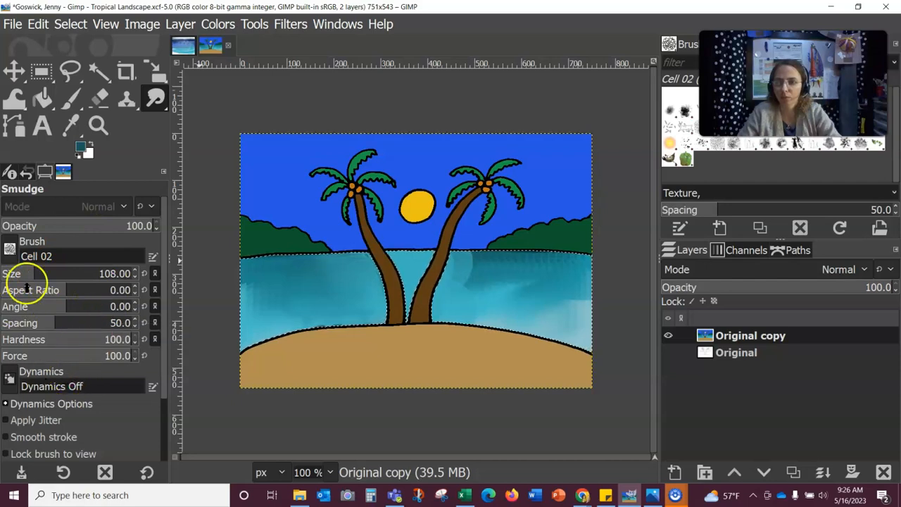
# - Paint dark teal cell texture between the palm trunks and along the horizon with the Paintbrush
pyautogui.click(70, 99)
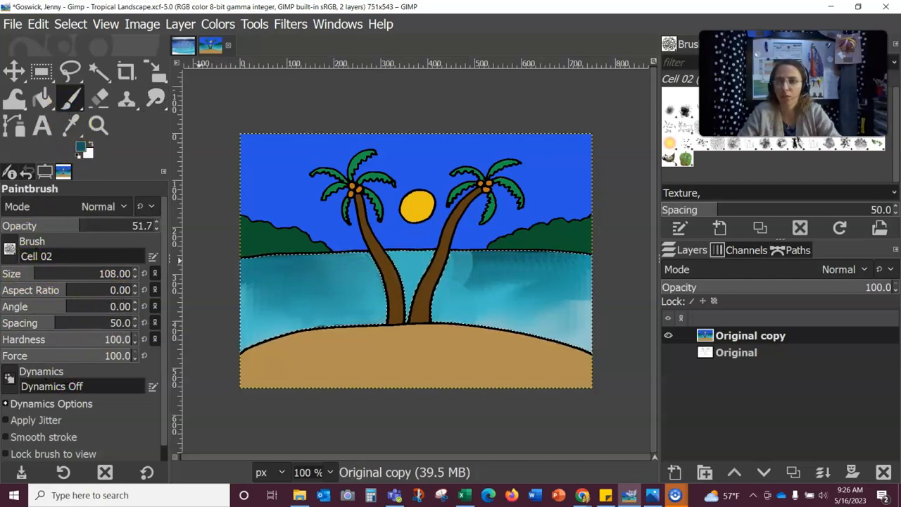
pyautogui.moveTo(398, 258)
pyautogui.mouseDown()
pyautogui.moveTo(419, 256)
pyautogui.moveTo(398, 323)
pyautogui.moveTo(416, 300)
pyautogui.moveTo(366, 328)
pyautogui.moveTo(411, 269)
pyautogui.moveTo(446, 252)
pyautogui.moveTo(440, 294)
pyautogui.mouseUp()
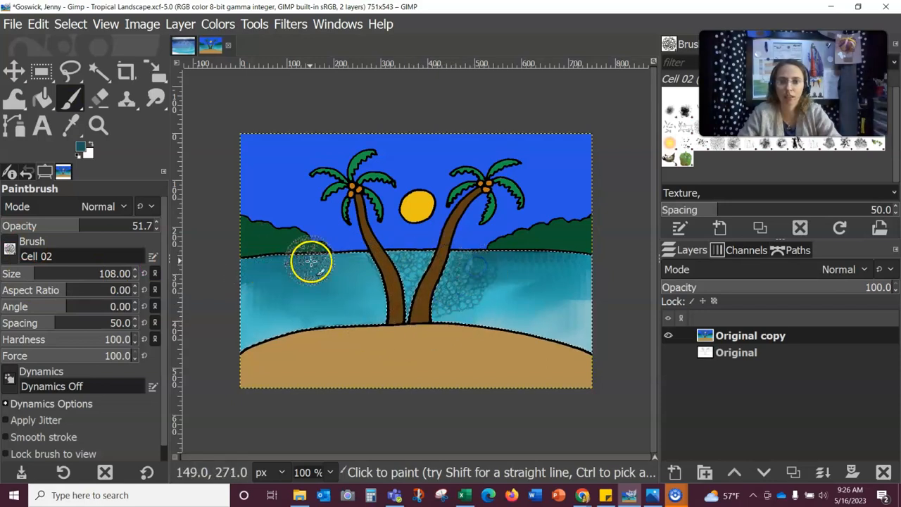
pyautogui.moveTo(347, 262)
pyautogui.mouseDown()
pyautogui.moveTo(237, 264)
pyautogui.moveTo(351, 318)
pyautogui.mouseUp()
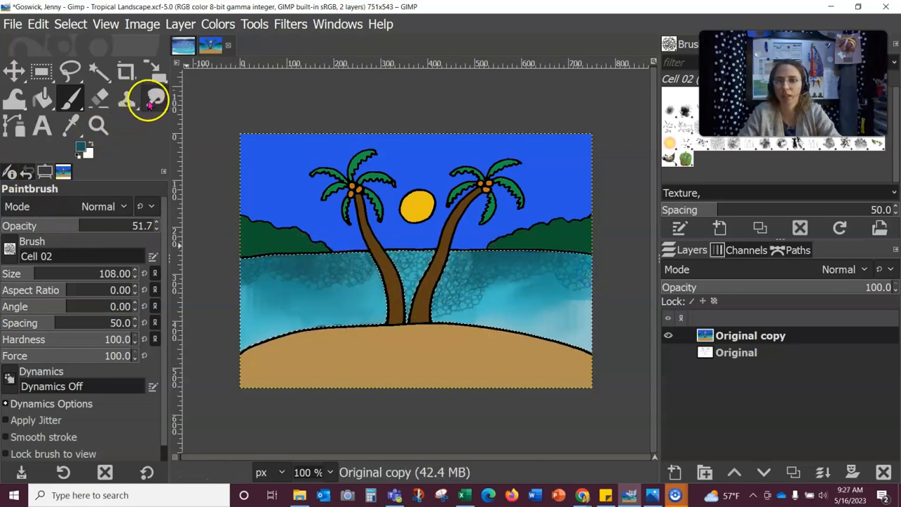
# - Activate the MyPaint Brush with the sponge smudging brush and smudge the cell texture left of and between the palms
pyautogui.click(13, 248)
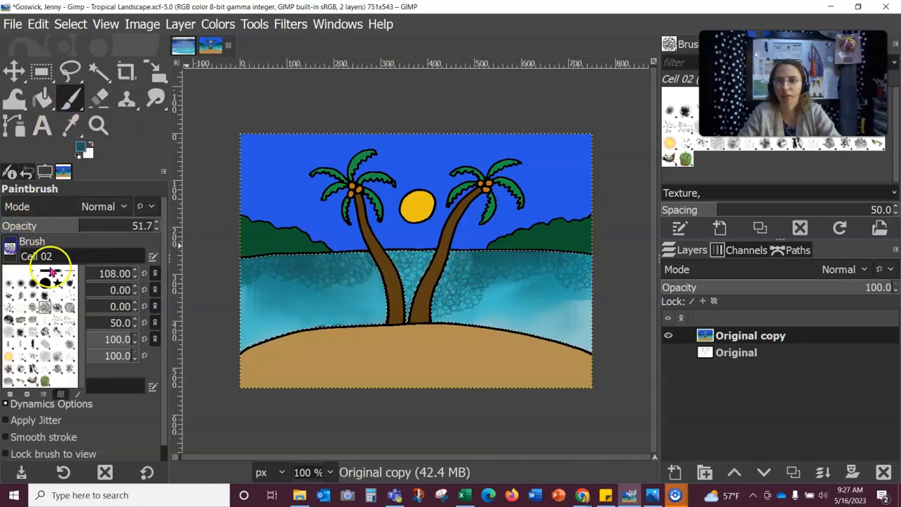
pyautogui.click(73, 98)
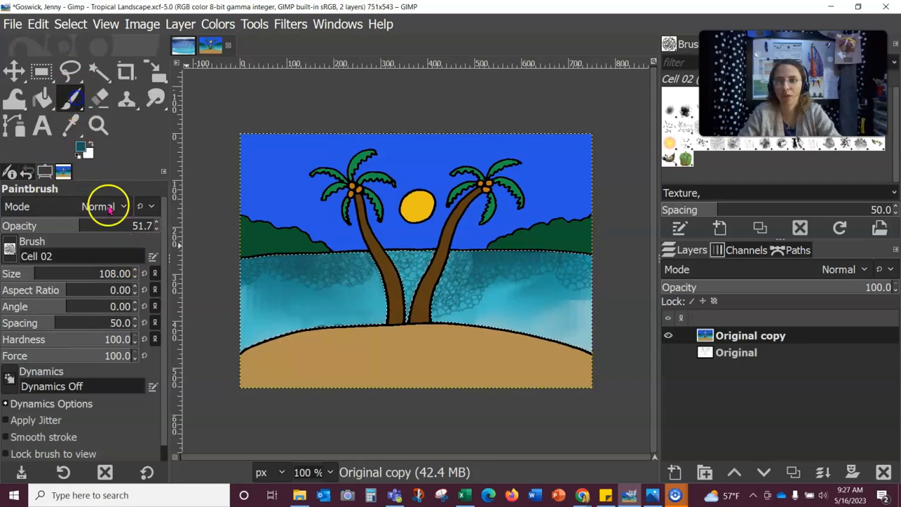
pyautogui.click(73, 98)
pyautogui.click(135, 206)
pyautogui.click(15, 265)
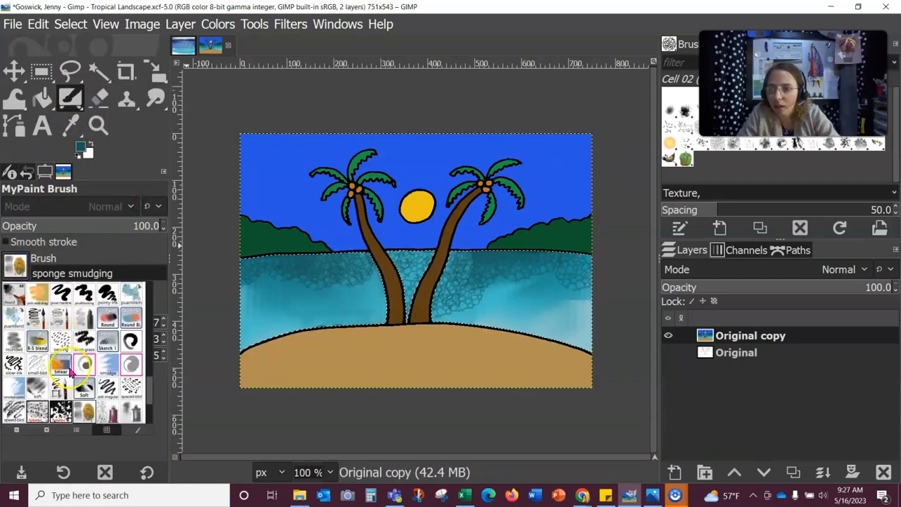
pyautogui.click(86, 408)
pyautogui.click(359, 272)
pyautogui.click(330, 255)
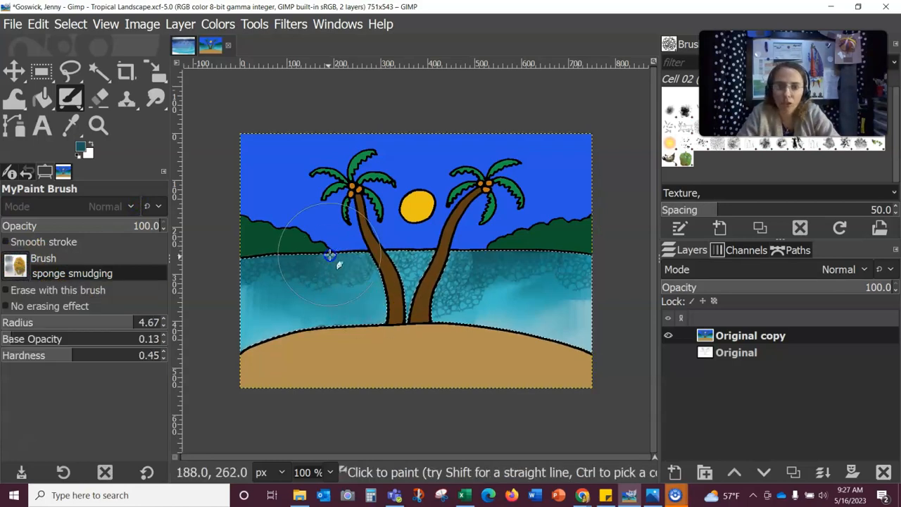
pyautogui.moveTo(311, 272)
pyautogui.mouseDown()
pyautogui.moveTo(248, 292)
pyautogui.moveTo(308, 285)
pyautogui.moveTo(255, 289)
pyautogui.moveTo(247, 275)
pyautogui.moveTo(417, 299)
pyautogui.mouseUp()
pyautogui.moveTo(402, 261)
pyautogui.mouseDown()
pyautogui.moveTo(433, 257)
pyautogui.moveTo(419, 295)
pyautogui.moveTo(416, 276)
pyautogui.moveTo(412, 316)
pyautogui.moveTo(425, 263)
pyautogui.moveTo(414, 282)
pyautogui.moveTo(436, 264)
pyautogui.moveTo(439, 305)
pyautogui.moveTo(480, 303)
pyautogui.moveTo(464, 274)
pyautogui.mouseUp()
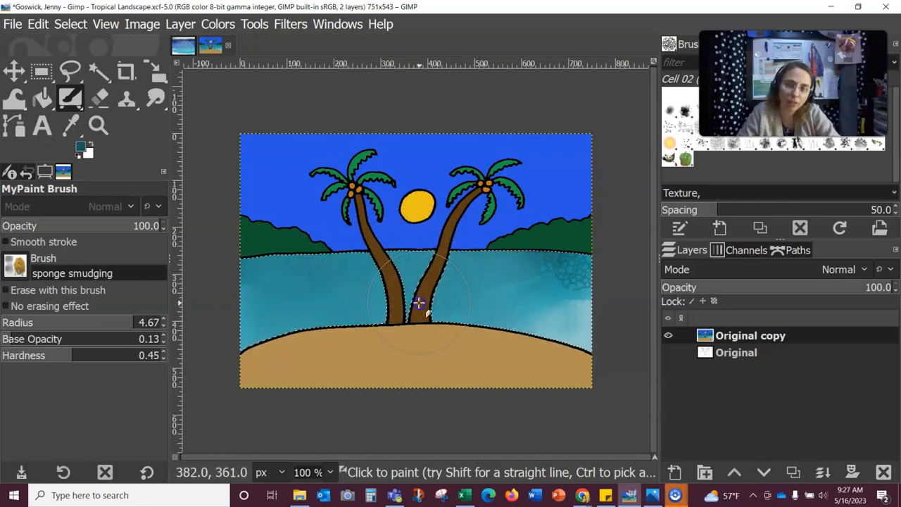
# - Smudge the water right of the palms and along the shoreline with broad sponge smudging strokes
pyautogui.moveTo(520, 285); pyautogui.dragTo(597, 294)
pyautogui.moveTo(553, 271)
pyautogui.mouseDown()
pyautogui.moveTo(590, 300)
pyautogui.moveTo(589, 288)
pyautogui.moveTo(421, 306)
pyautogui.mouseUp()
pyautogui.moveTo(264, 315)
pyautogui.mouseDown()
pyautogui.moveTo(397, 342)
pyautogui.moveTo(487, 317)
pyautogui.mouseUp()
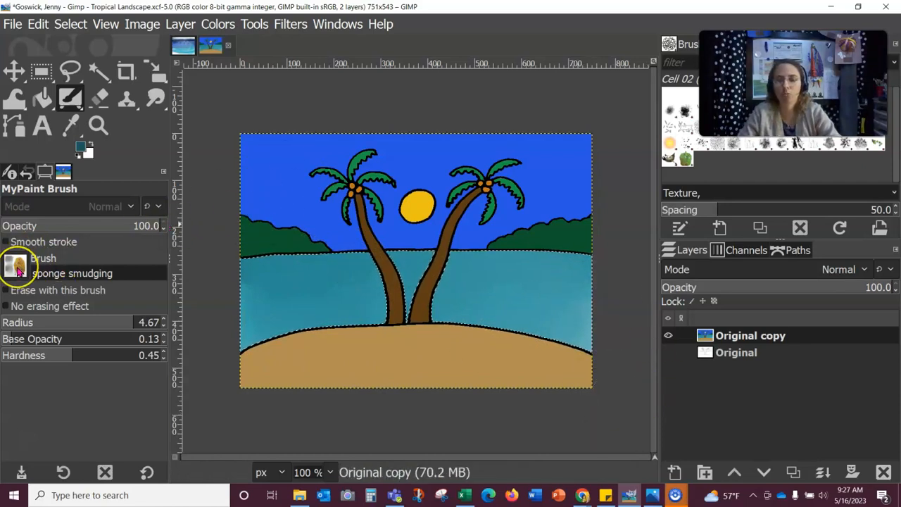
# - Return to the Paintbrush with the Cell 02 brush and paint teal cell texture across the upper water
pyautogui.click(17, 266)
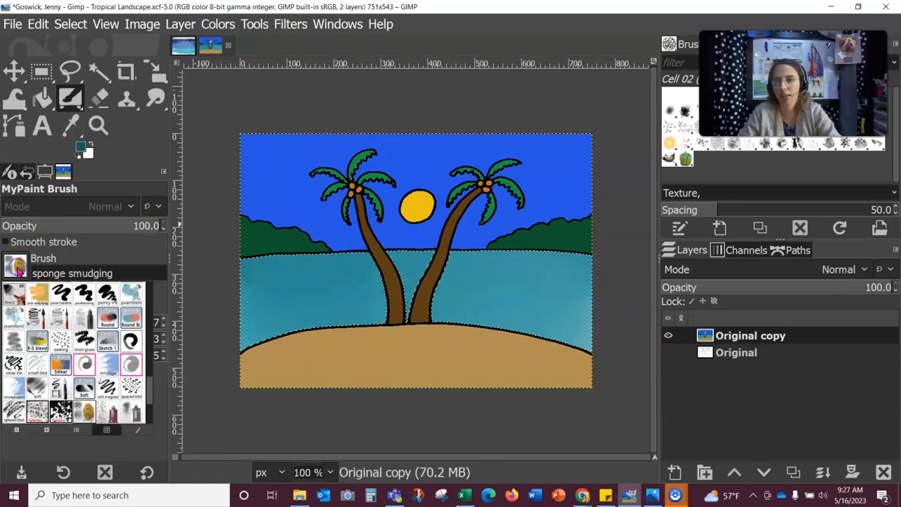
pyautogui.click(70, 97)
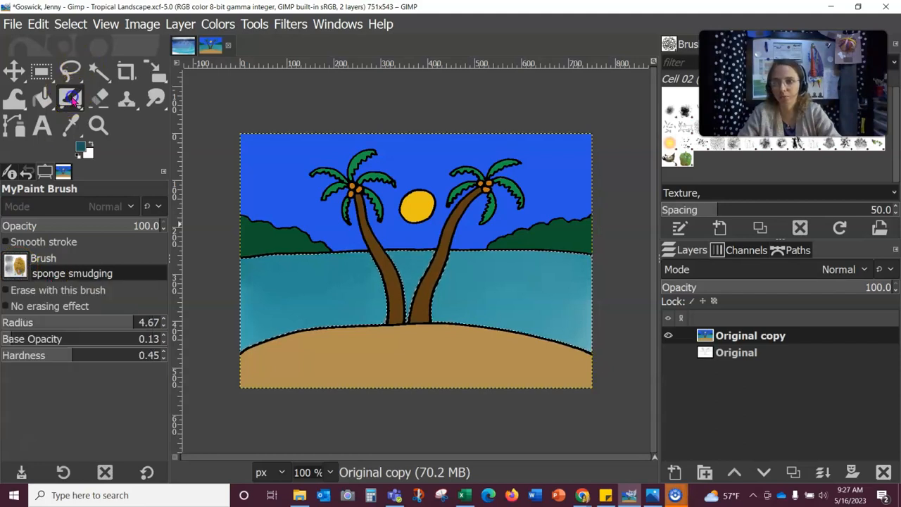
pyautogui.moveTo(70, 98)
pyautogui.mouseDown()
pyautogui.moveTo(138, 127)
pyautogui.moveTo(146, 153)
pyautogui.moveTo(130, 99)
pyautogui.mouseUp()
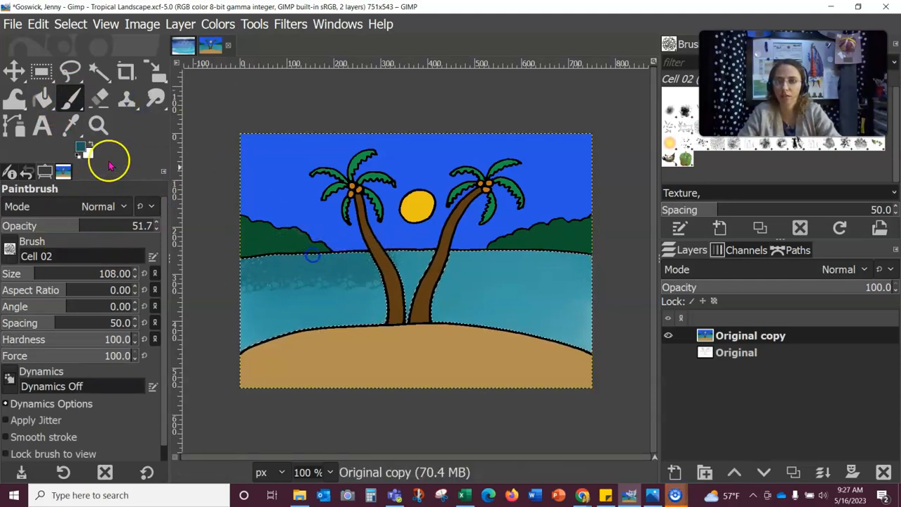
pyautogui.click(82, 148)
pyautogui.moveTo(281, 265)
pyautogui.mouseDown()
pyautogui.moveTo(390, 256)
pyautogui.moveTo(531, 266)
pyautogui.mouseUp()
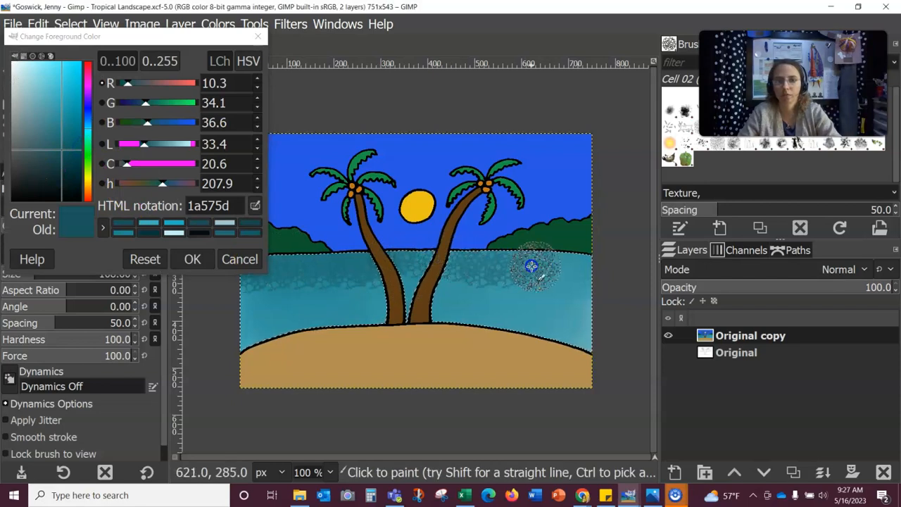
# - Darken the foreground color to 0d4045 and paint darker cell texture along the horizon
pyautogui.click(69, 164)
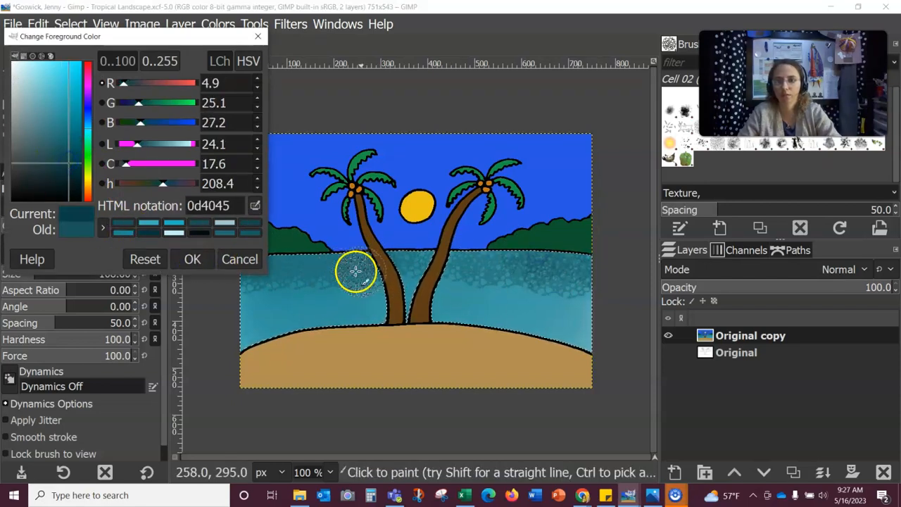
pyautogui.click(240, 259)
pyautogui.moveTo(406, 250)
pyautogui.mouseDown()
pyautogui.moveTo(484, 245)
pyautogui.moveTo(597, 268)
pyautogui.mouseUp()
# - Set the foreground color to a pale blue and paint light cell texture in the water along the shoreline
pyautogui.click(82, 148)
pyautogui.click(23, 82)
pyautogui.click(198, 260)
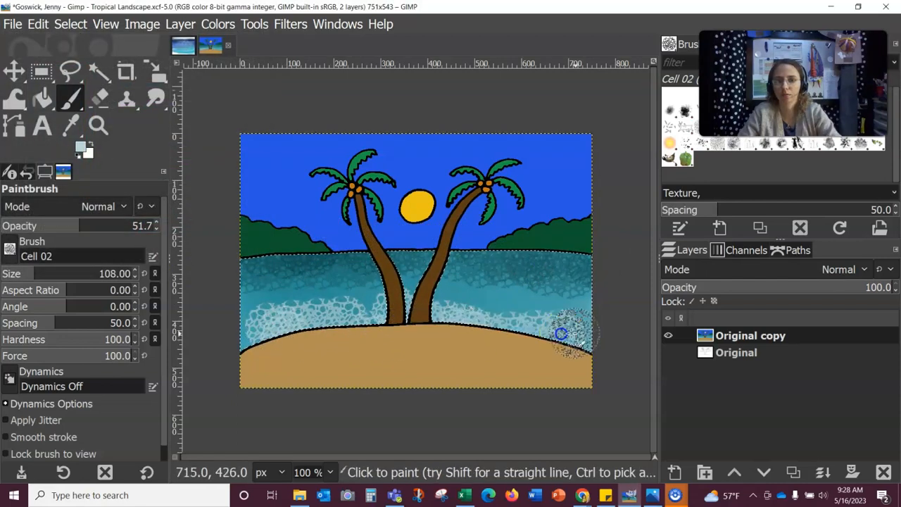
# - Set the foreground color to a medium teal and paint cell texture over the water on both sides of the palms
pyautogui.click(81, 145)
pyautogui.click(53, 113)
pyautogui.click(69, 130)
pyautogui.click(201, 262)
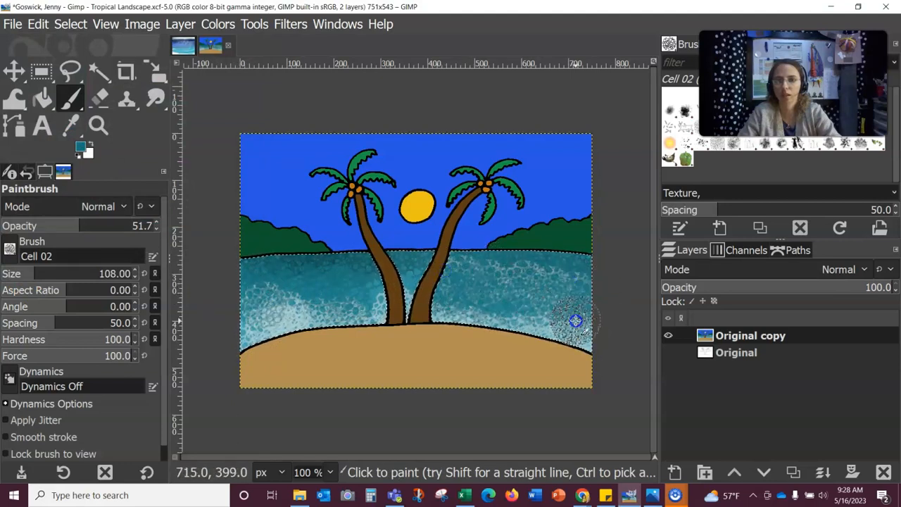
# - Blend the water's cell texture with the sponge smudging MyPaint brush, and switch to the RS blendOP brush
pyautogui.click(9, 249)
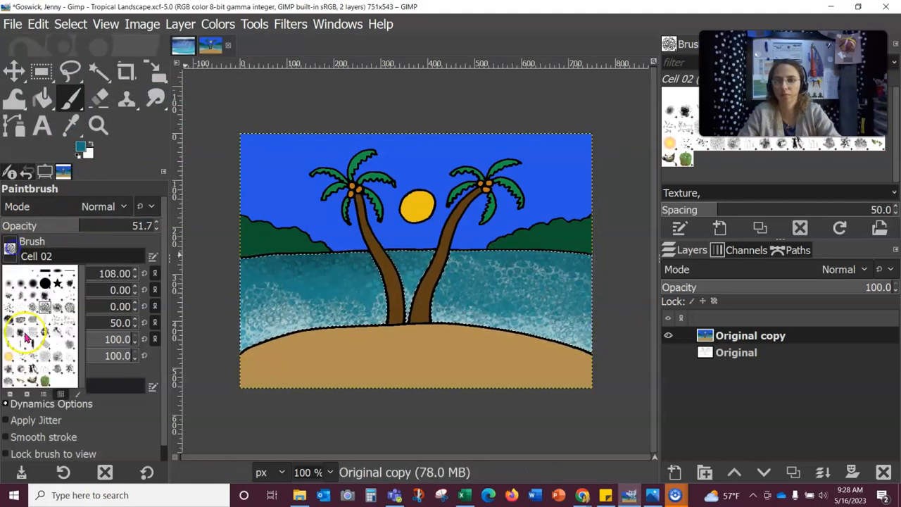
pyautogui.click(70, 100)
pyautogui.moveTo(70, 99); pyautogui.dragTo(123, 209)
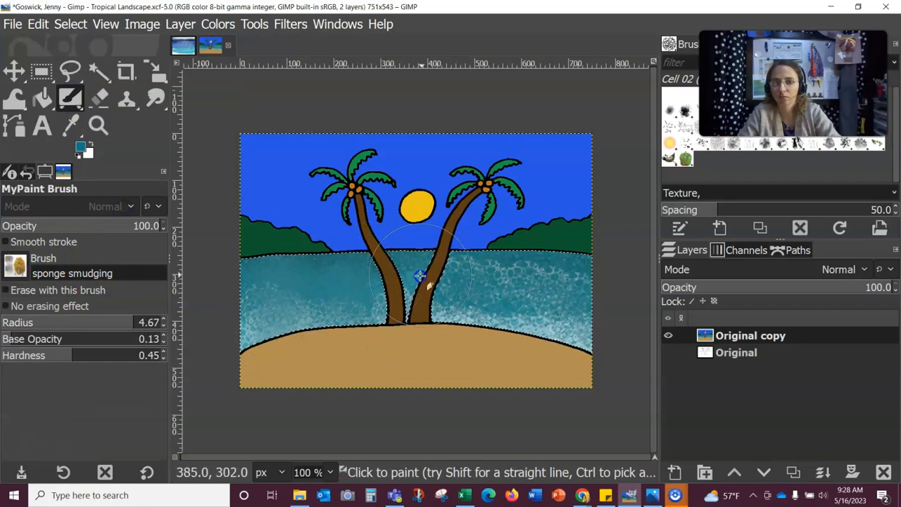
pyautogui.moveTo(473, 276)
pyautogui.mouseDown()
pyautogui.moveTo(686, 293)
pyautogui.moveTo(326, 298)
pyautogui.moveTo(176, 358)
pyautogui.mouseUp()
pyautogui.click(17, 265)
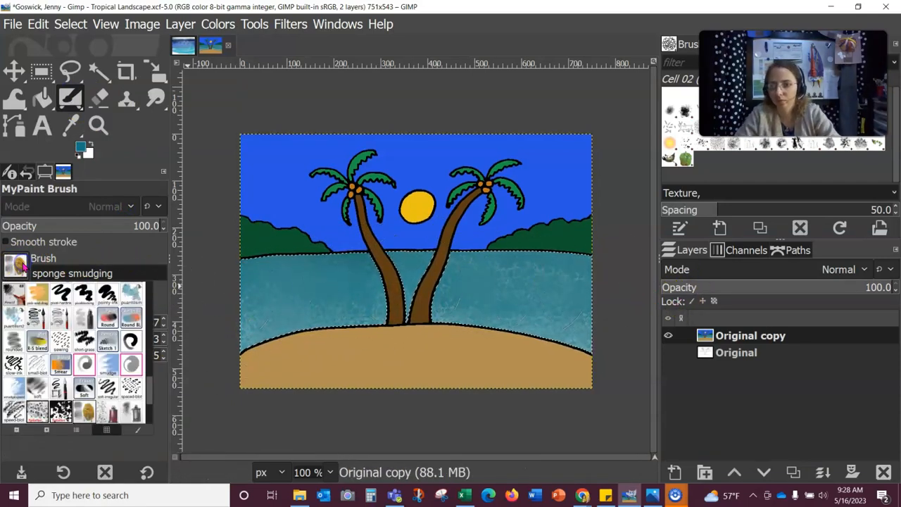
pyautogui.click(45, 370)
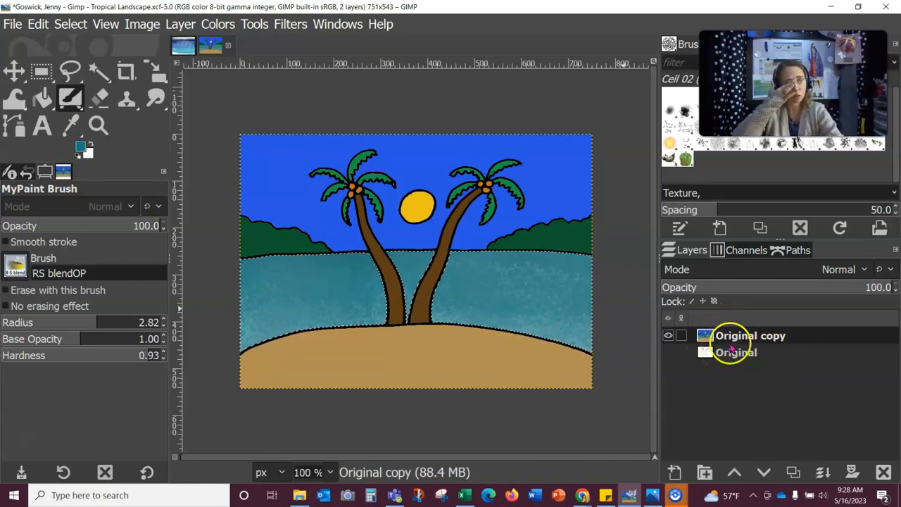
# - Try to select the sky and the shaded water areas with Fuzzy Select on the Original copy layer
pyautogui.click(102, 75)
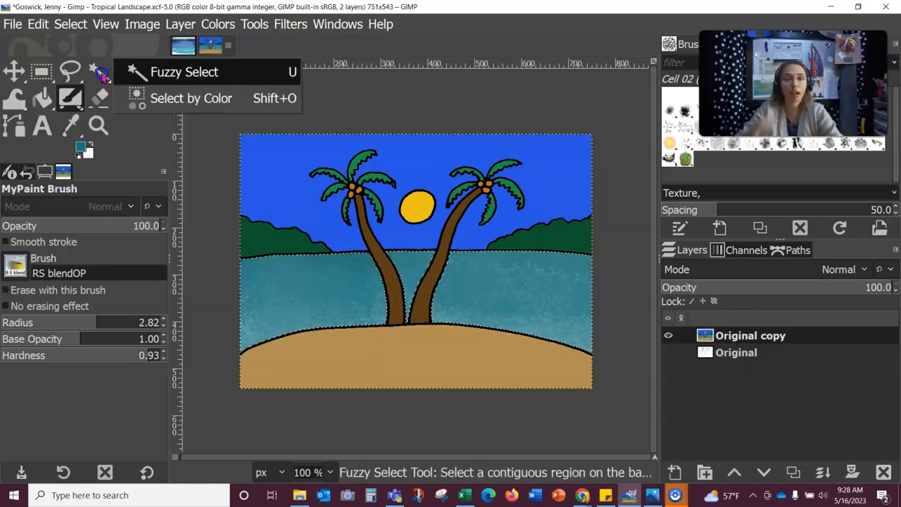
pyautogui.click(143, 73)
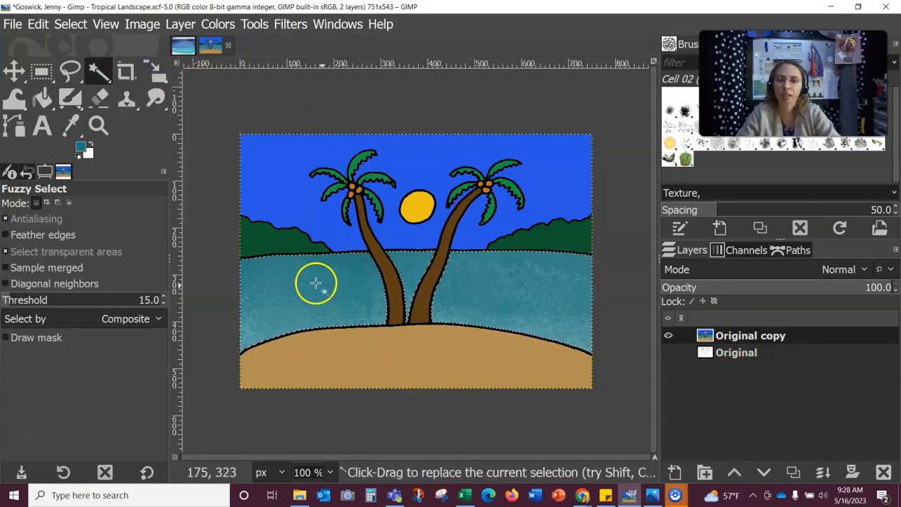
pyautogui.click(277, 161)
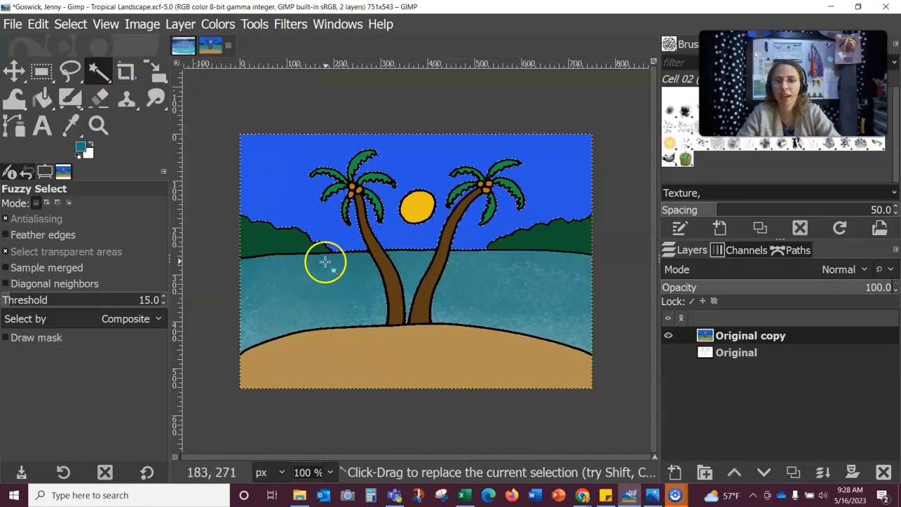
pyautogui.click(318, 278)
pyautogui.click(487, 277)
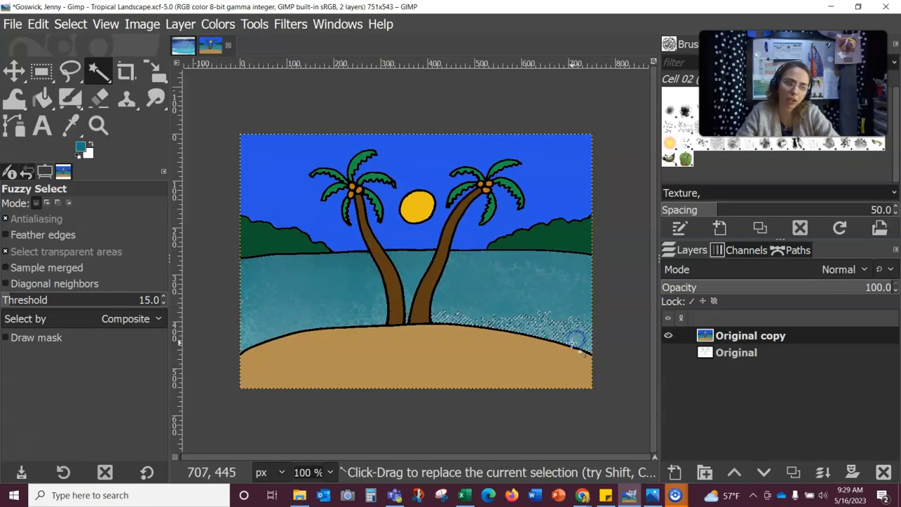
pyautogui.moveTo(419, 264); pyautogui.dragTo(423, 282)
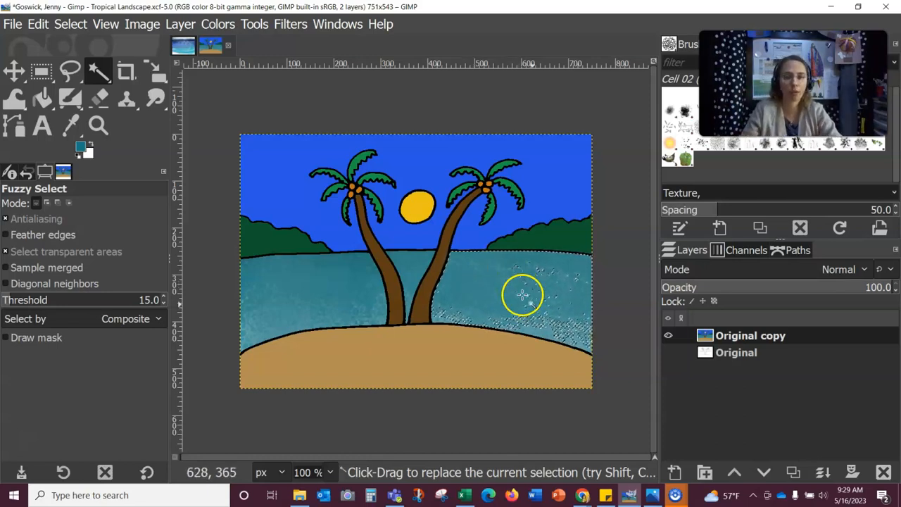
# - Fuzzy-select all the water areas from the Original layer's line art, and make the Original copy layer active again
pyautogui.click(728, 356)
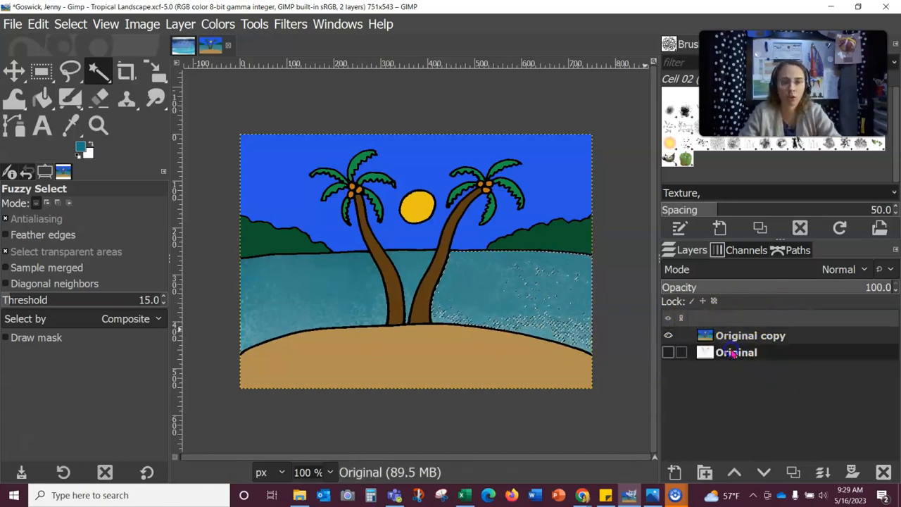
pyautogui.click(311, 291)
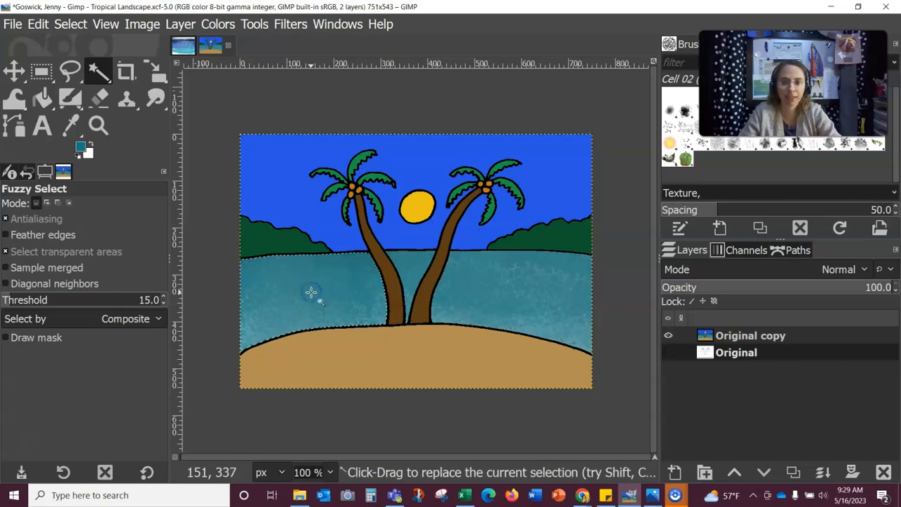
pyautogui.keyDown('shift'); pyautogui.click(414, 265); pyautogui.keyUp('shift')
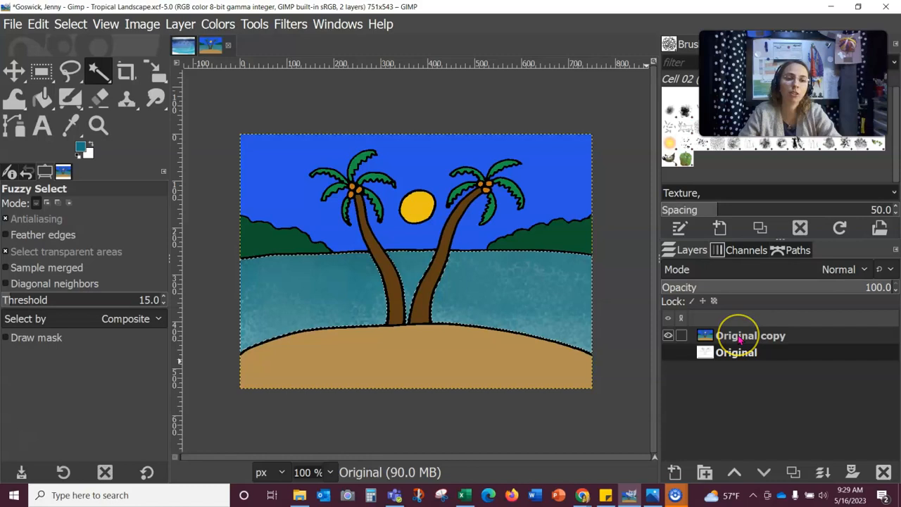
pyautogui.click(734, 338)
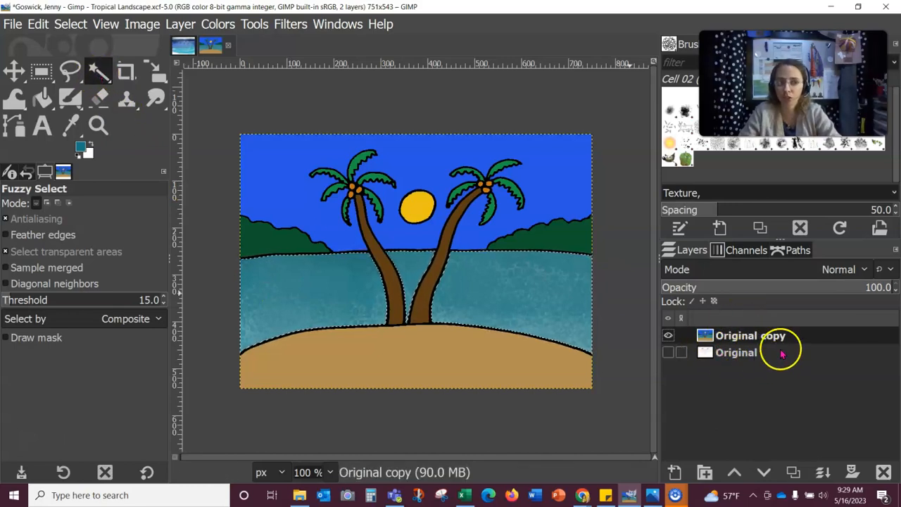
# - Switch to the Paintbrush and set the foreground color to the pale blue-gray b1cfd2
pyautogui.click(70, 100)
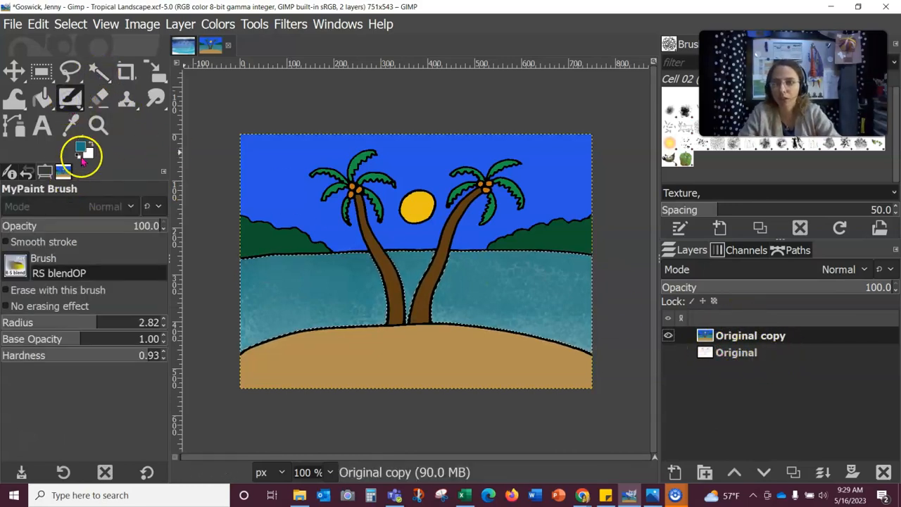
pyautogui.moveTo(70, 111); pyautogui.dragTo(121, 97)
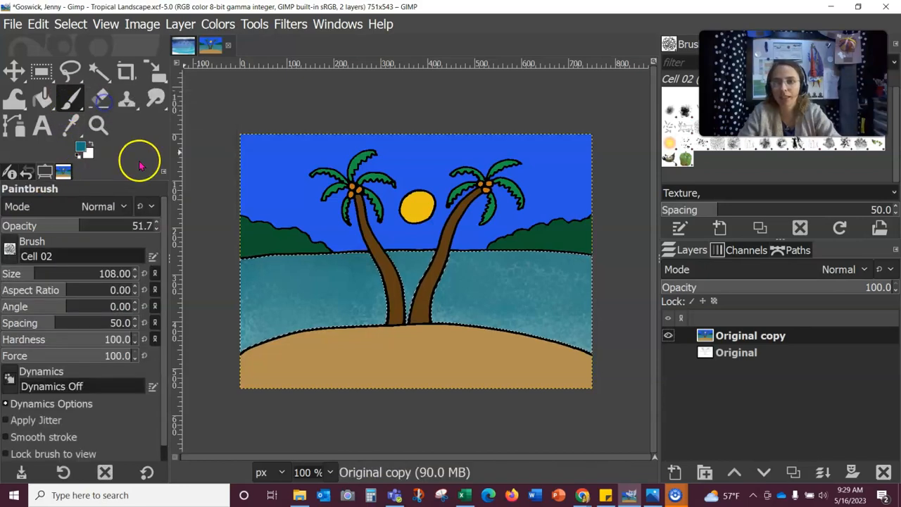
pyautogui.click(80, 148)
pyautogui.click(24, 86)
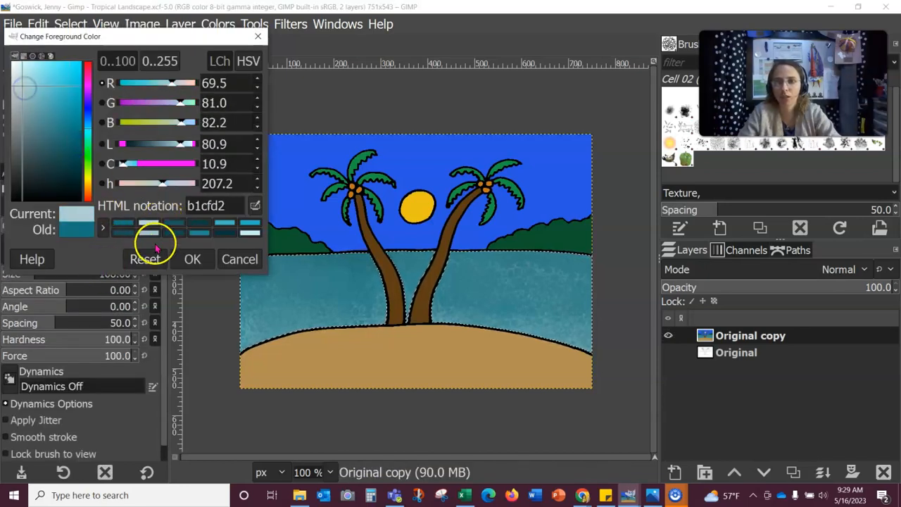
pyautogui.click(191, 258)
# - Paint pale foam along the shoreline on both sides of the palms with the 2. Hardness 075 brush at hardness 6
pyautogui.click(10, 248)
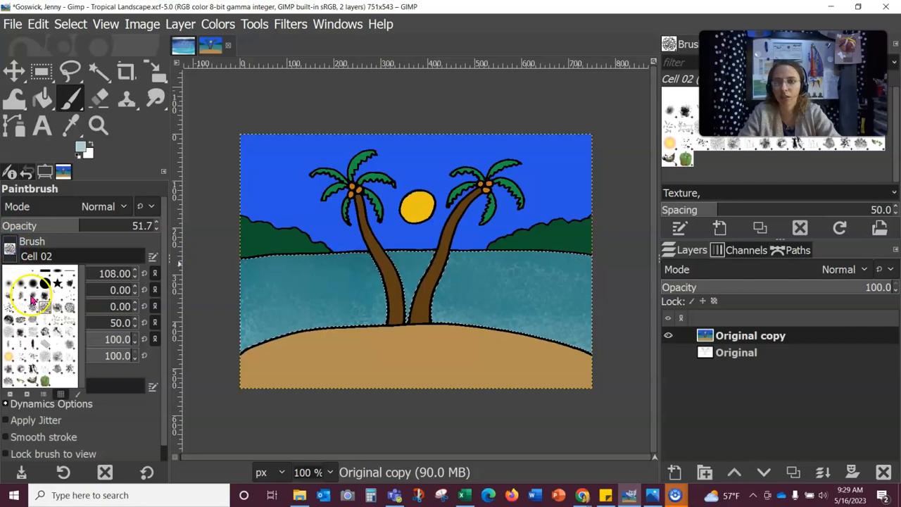
pyautogui.click(32, 282)
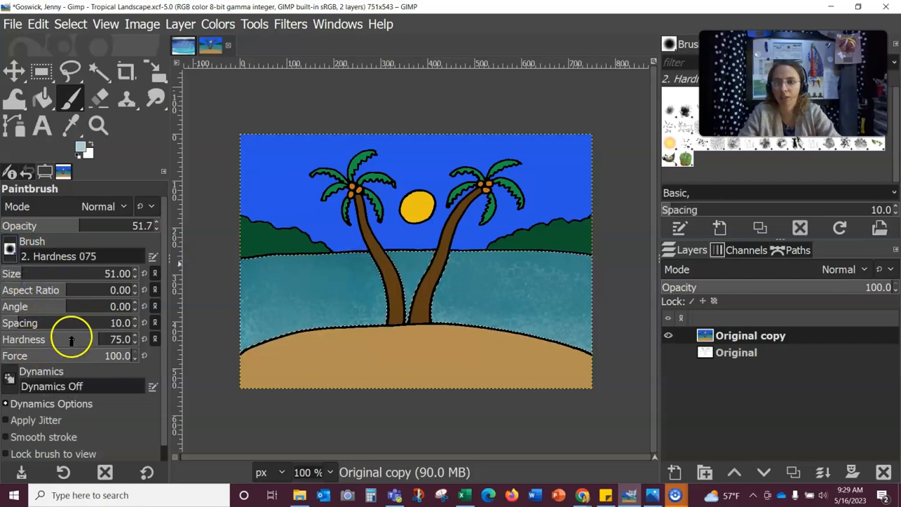
pyautogui.click(9, 340)
pyautogui.click(9, 343)
pyautogui.moveTo(393, 322)
pyautogui.mouseDown()
pyautogui.moveTo(279, 338)
pyautogui.moveTo(220, 365)
pyautogui.mouseUp()
pyautogui.moveTo(433, 319); pyautogui.dragTo(642, 362)
pyautogui.moveTo(511, 333); pyautogui.dragTo(610, 315)
pyautogui.moveTo(356, 320); pyautogui.dragTo(221, 360)
pyautogui.moveTo(291, 325)
pyautogui.mouseDown()
pyautogui.moveTo(302, 324)
pyautogui.moveTo(203, 351)
pyautogui.mouseUp()
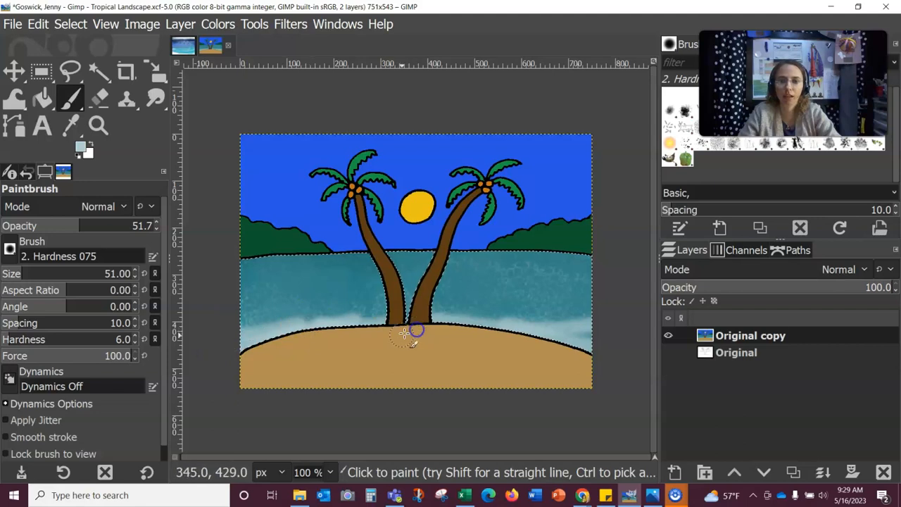
# - Set the foreground color to dark teal 16535a and paint darker bands across the water on both sides of the palms
pyautogui.click(80, 146)
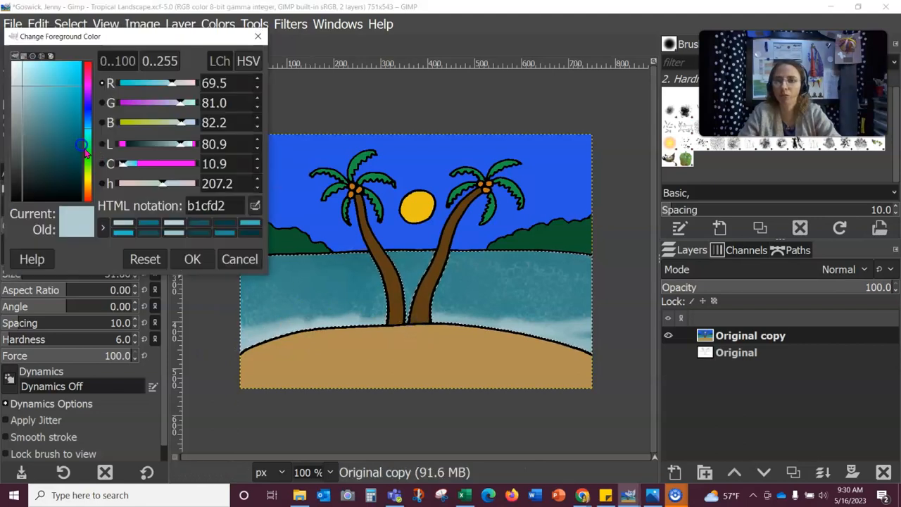
pyautogui.click(69, 186)
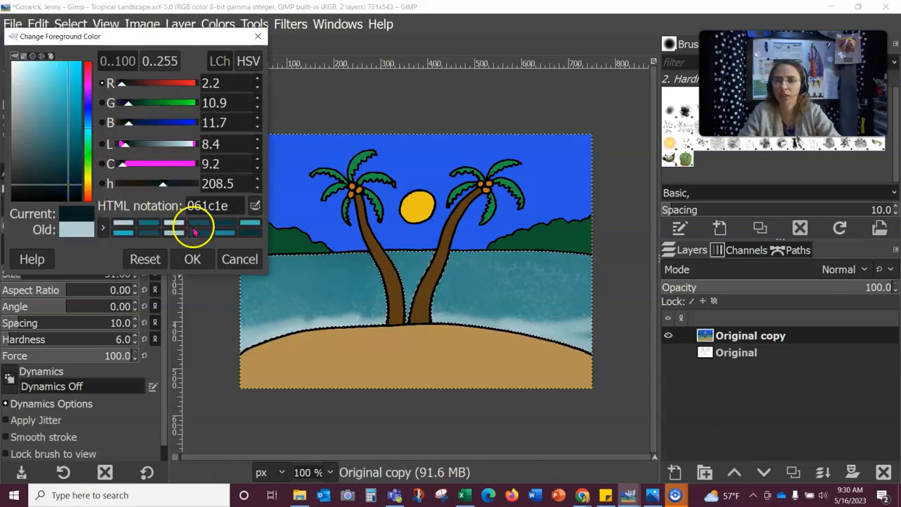
pyautogui.click(53, 148)
pyautogui.click(190, 259)
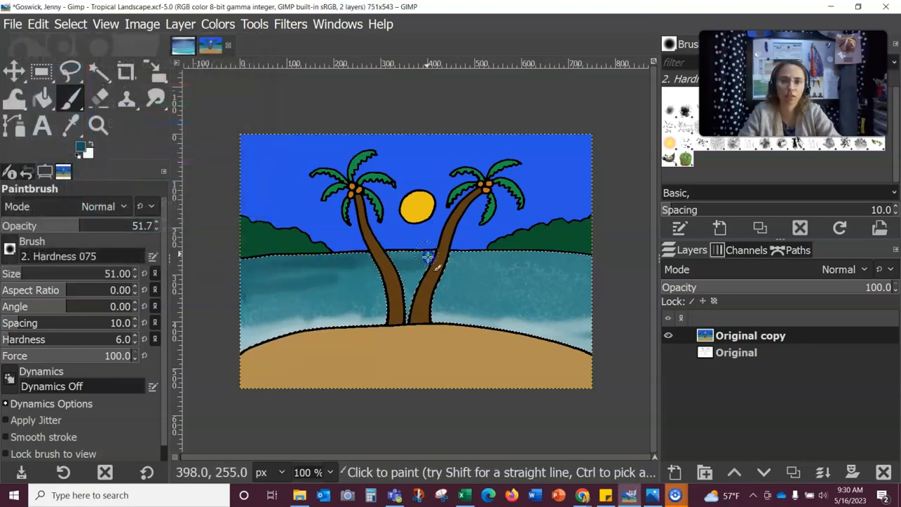
pyautogui.moveTo(508, 252)
pyautogui.mouseDown()
pyautogui.moveTo(578, 262)
pyautogui.moveTo(451, 270)
pyautogui.mouseUp()
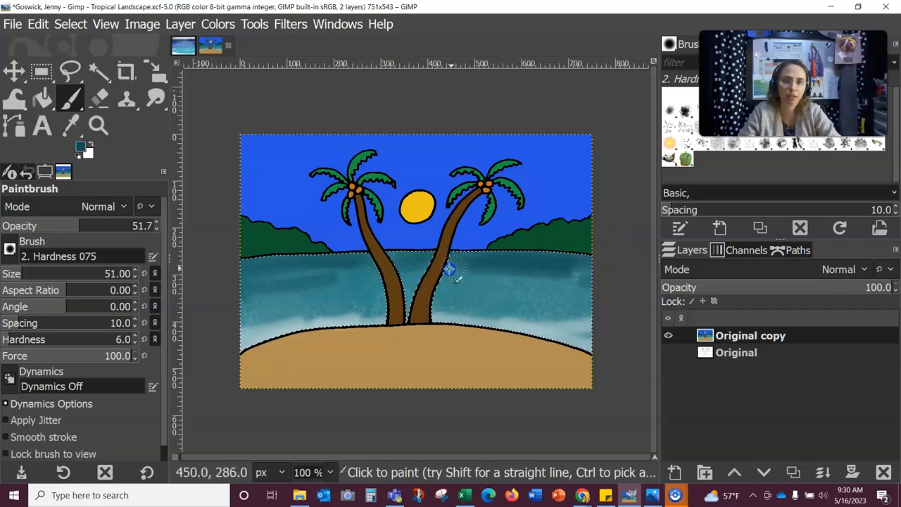
pyautogui.click(263, 299)
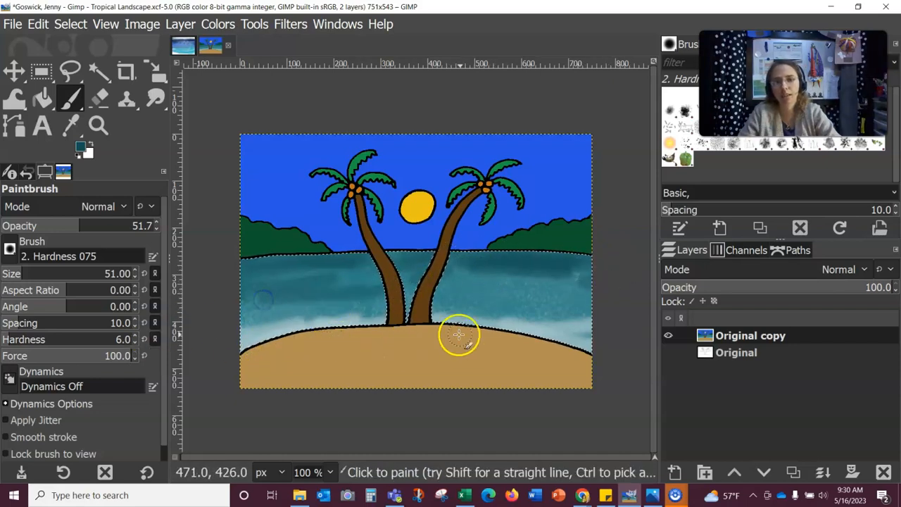
# - Switch to the MyPaint Brush tool and choose the Smear brush
pyautogui.click(10, 247)
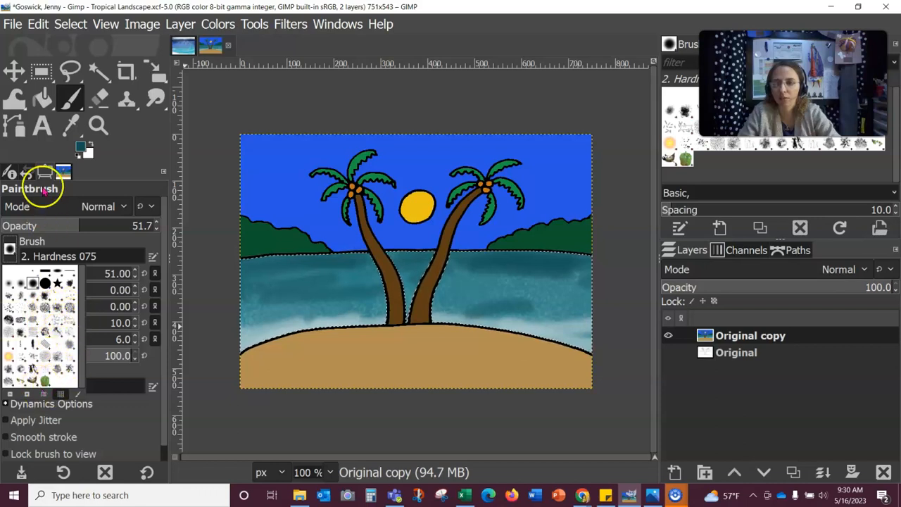
pyautogui.click(73, 101)
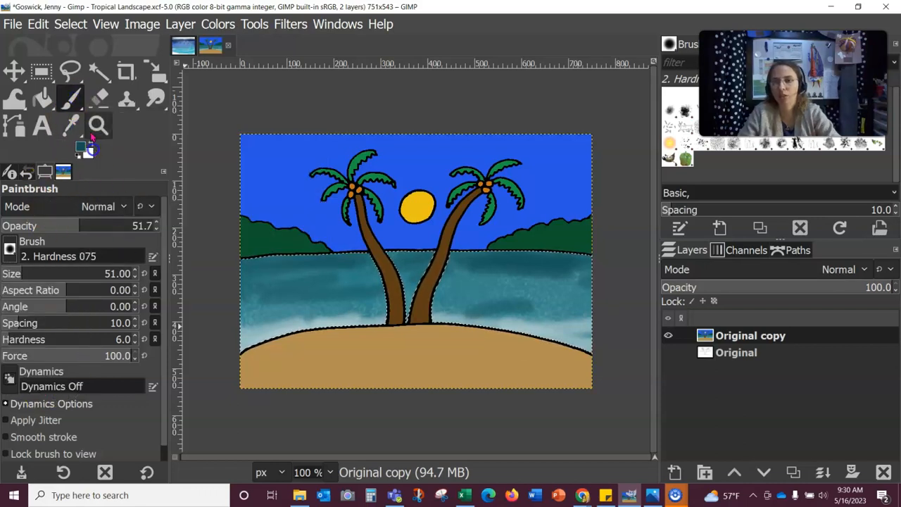
pyautogui.click(72, 99)
pyautogui.click(121, 204)
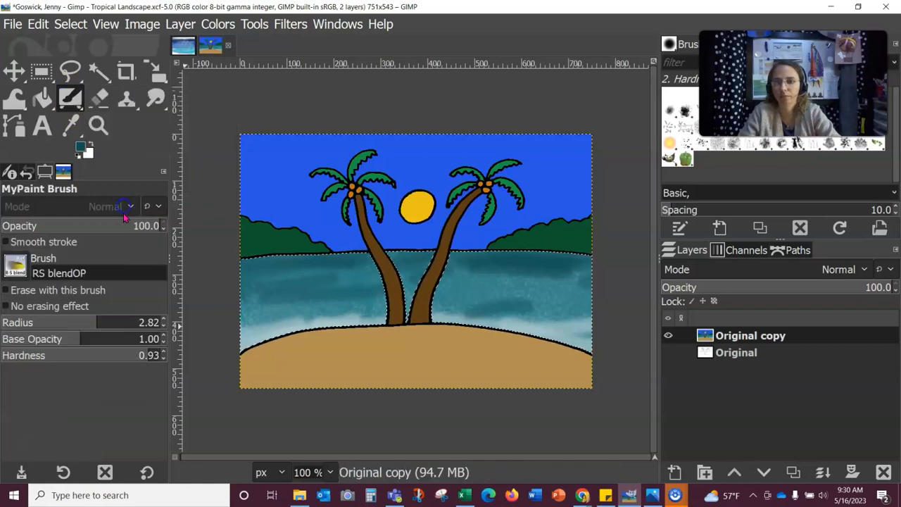
pyautogui.click(16, 263)
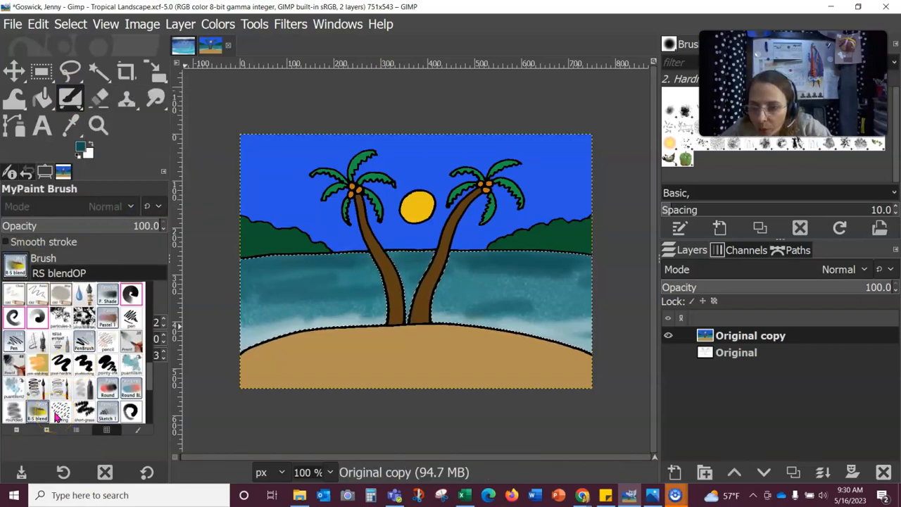
pyautogui.scroll(1, 56, 417)
pyautogui.scroll(-4, 77, 377)
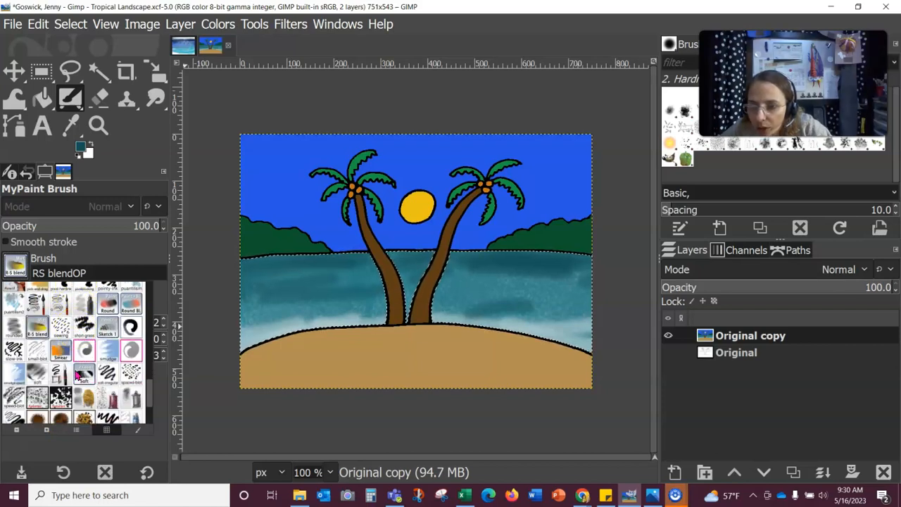
pyautogui.click(59, 354)
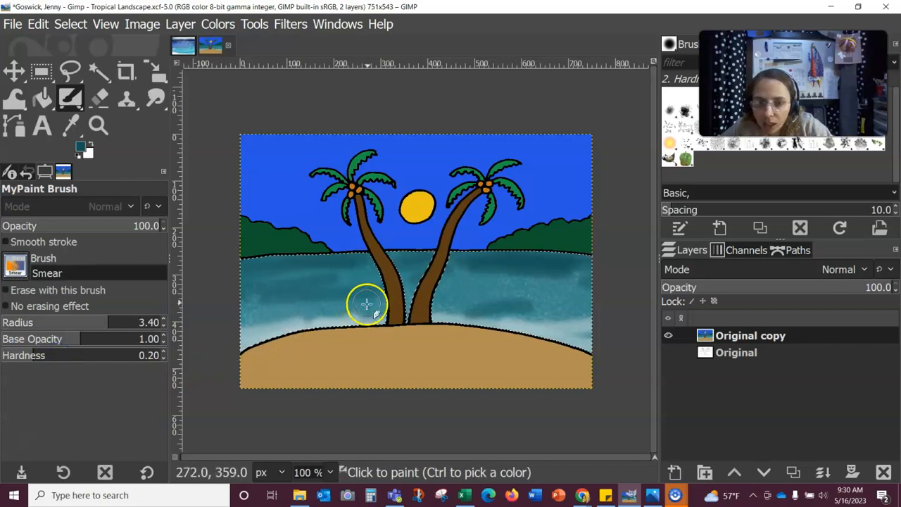
# - Smear the dark bands and pale foam together across all the water areas
pyautogui.click(313, 297)
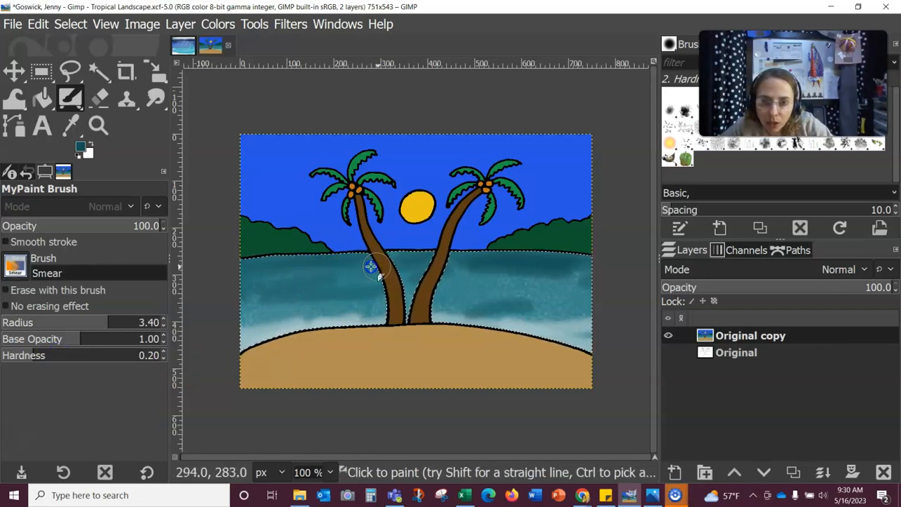
pyautogui.moveTo(227, 293)
pyautogui.mouseDown()
pyautogui.moveTo(338, 282)
pyautogui.moveTo(239, 304)
pyautogui.moveTo(348, 284)
pyautogui.mouseUp()
pyautogui.moveTo(245, 324)
pyautogui.mouseDown()
pyautogui.moveTo(364, 303)
pyautogui.moveTo(288, 322)
pyautogui.moveTo(396, 308)
pyautogui.moveTo(321, 317)
pyautogui.moveTo(376, 315)
pyautogui.moveTo(369, 325)
pyautogui.moveTo(351, 324)
pyautogui.moveTo(349, 314)
pyautogui.moveTo(328, 327)
pyautogui.moveTo(263, 321)
pyautogui.moveTo(276, 317)
pyautogui.moveTo(277, 326)
pyautogui.moveTo(245, 330)
pyautogui.moveTo(261, 316)
pyautogui.moveTo(363, 313)
pyautogui.moveTo(360, 283)
pyautogui.moveTo(376, 286)
pyautogui.moveTo(379, 272)
pyautogui.moveTo(407, 310)
pyautogui.moveTo(424, 295)
pyautogui.moveTo(416, 276)
pyautogui.moveTo(417, 288)
pyautogui.moveTo(538, 323)
pyautogui.moveTo(578, 318)
pyautogui.moveTo(548, 311)
pyautogui.moveTo(585, 317)
pyautogui.moveTo(594, 329)
pyautogui.moveTo(585, 339)
pyautogui.moveTo(569, 310)
pyautogui.moveTo(515, 304)
pyautogui.moveTo(534, 325)
pyautogui.moveTo(464, 298)
pyautogui.moveTo(513, 309)
pyautogui.moveTo(518, 301)
pyautogui.moveTo(574, 298)
pyautogui.moveTo(521, 280)
pyautogui.moveTo(522, 294)
pyautogui.moveTo(498, 295)
pyautogui.moveTo(574, 307)
pyautogui.moveTo(550, 274)
pyautogui.moveTo(607, 267)
pyautogui.moveTo(564, 263)
pyautogui.moveTo(585, 273)
pyautogui.moveTo(583, 283)
pyautogui.moveTo(578, 276)
pyautogui.moveTo(565, 286)
pyautogui.moveTo(557, 248)
pyautogui.moveTo(477, 258)
pyautogui.moveTo(448, 285)
pyautogui.moveTo(463, 263)
pyautogui.moveTo(450, 271)
pyautogui.moveTo(475, 292)
pyautogui.moveTo(479, 261)
pyautogui.moveTo(489, 258)
pyautogui.moveTo(463, 264)
pyautogui.moveTo(557, 282)
pyautogui.moveTo(577, 268)
pyautogui.moveTo(503, 316)
pyautogui.moveTo(505, 296)
pyautogui.moveTo(431, 299)
pyautogui.mouseUp()
pyautogui.moveTo(489, 287)
pyautogui.mouseDown()
pyautogui.moveTo(546, 280)
pyautogui.moveTo(583, 330)
pyautogui.mouseUp()
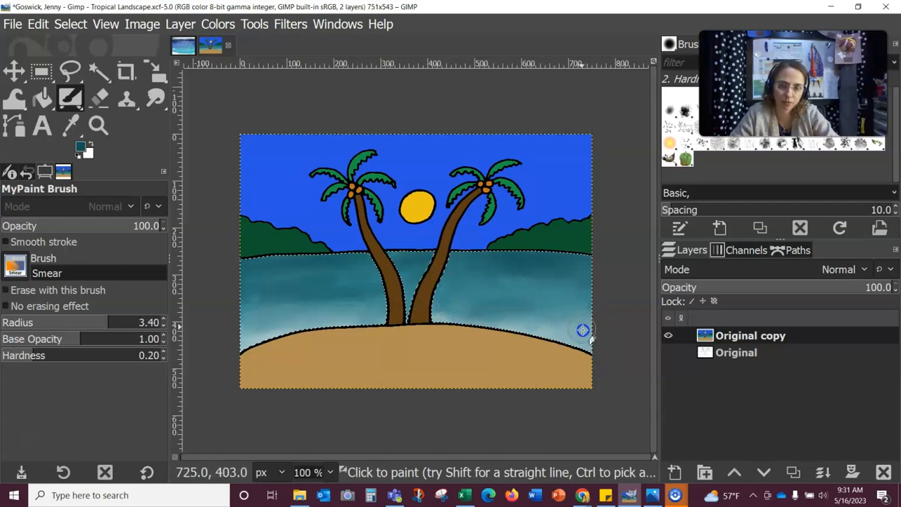
pyautogui.moveTo(477, 296); pyautogui.dragTo(494, 305)
pyautogui.moveTo(282, 270)
pyautogui.mouseDown()
pyautogui.moveTo(378, 268)
pyautogui.moveTo(330, 283)
pyautogui.moveTo(255, 285)
pyautogui.moveTo(342, 274)
pyautogui.moveTo(270, 283)
pyautogui.moveTo(367, 286)
pyautogui.moveTo(376, 294)
pyautogui.moveTo(247, 285)
pyautogui.moveTo(334, 302)
pyautogui.moveTo(253, 295)
pyautogui.moveTo(250, 316)
pyautogui.moveTo(381, 296)
pyautogui.mouseUp()
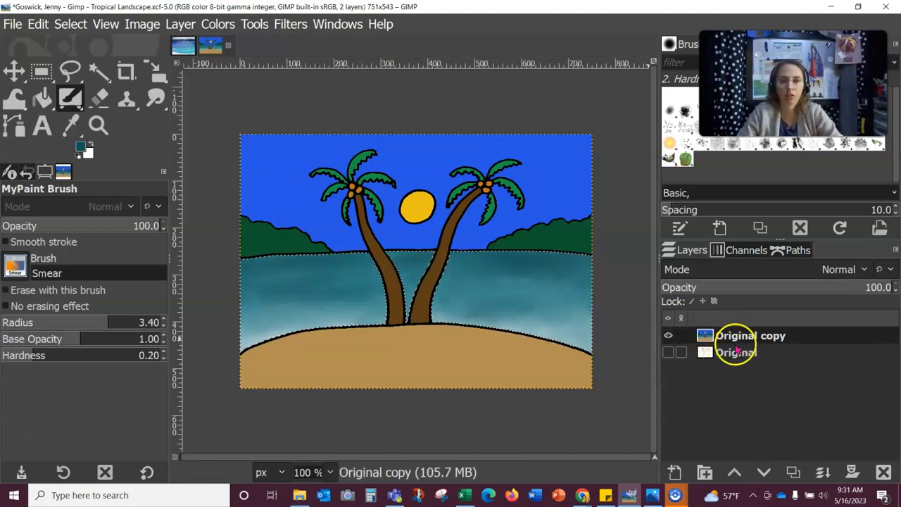
# - Select the sky with Fuzzy Select on the Original copy layer and switch to the Paintbrush
pyautogui.click(98, 70)
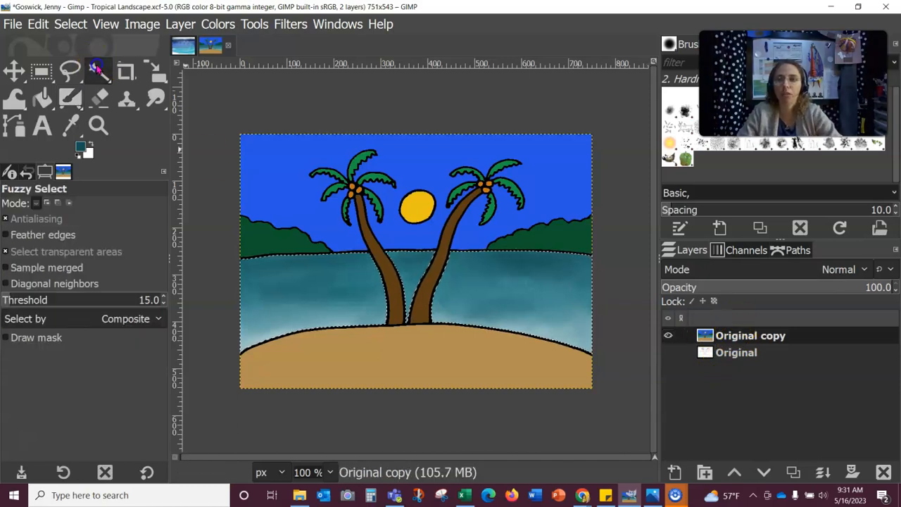
pyautogui.click(417, 169)
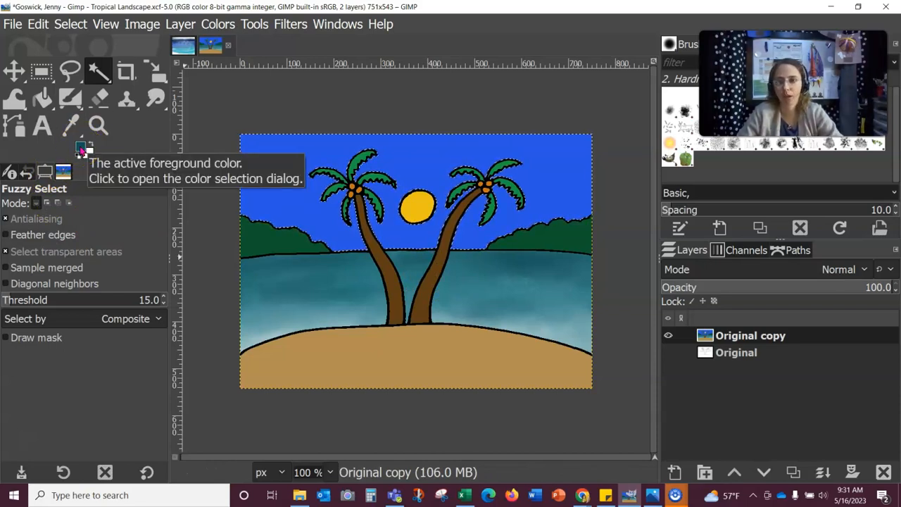
pyautogui.click(70, 98)
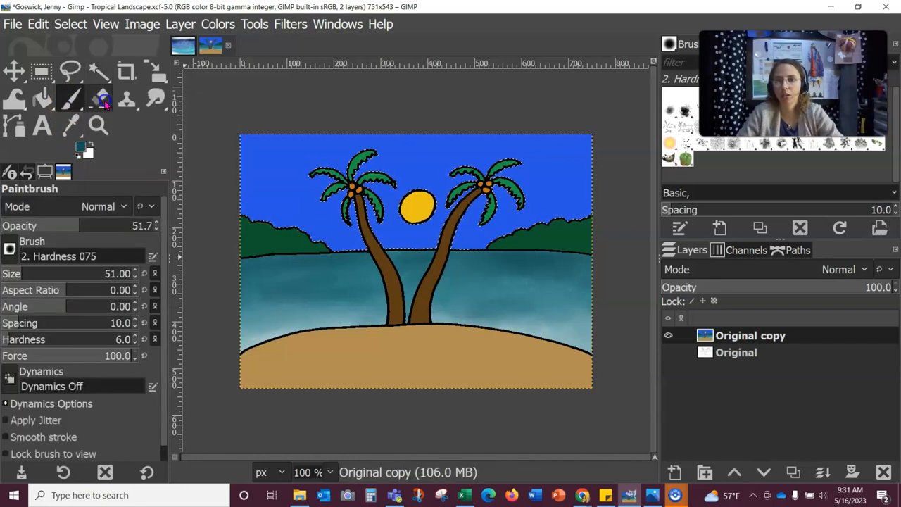
# - Check the sky in the beach reference photo, and set the foreground color to light blue 7592f1, based on the sampled sky color
pyautogui.click(652, 495)
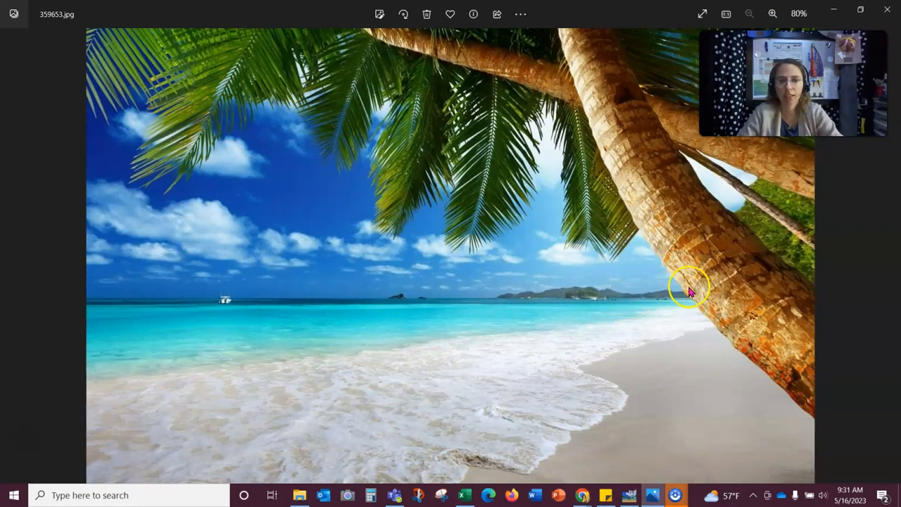
pyautogui.click(837, 9)
pyautogui.click(83, 146)
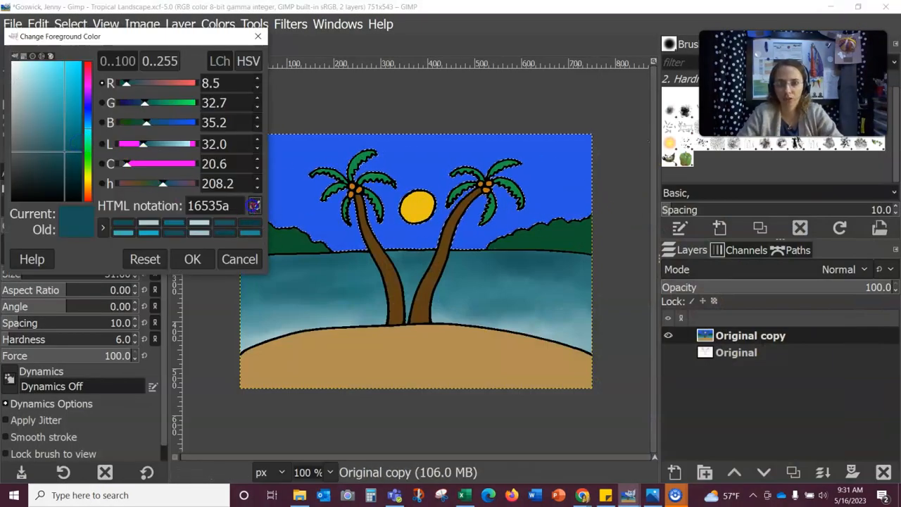
pyautogui.click(254, 205)
pyautogui.click(288, 187)
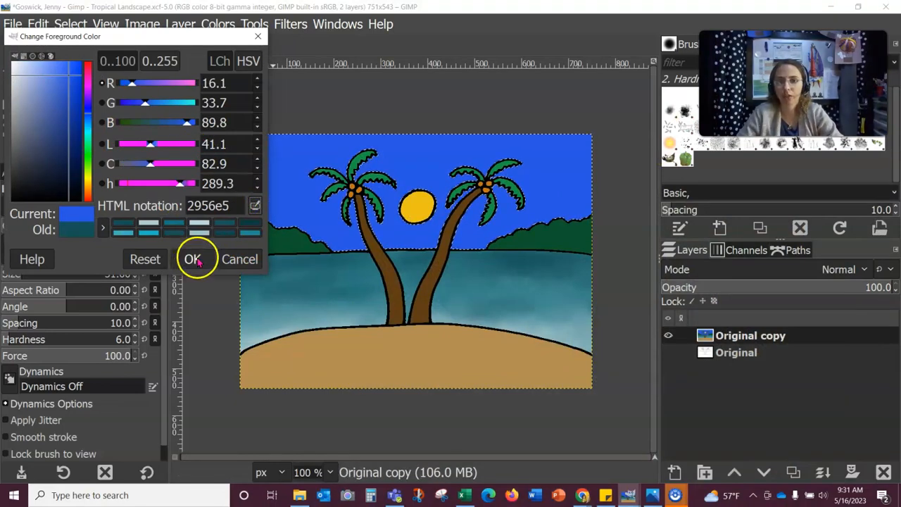
pyautogui.click(48, 72)
pyautogui.click(192, 259)
# - Paint light blue haze in the lower sky along the horizon and above the hills on both sides
pyautogui.moveTo(335, 241)
pyautogui.mouseDown()
pyautogui.moveTo(364, 247)
pyautogui.moveTo(238, 208)
pyautogui.moveTo(350, 244)
pyautogui.mouseUp()
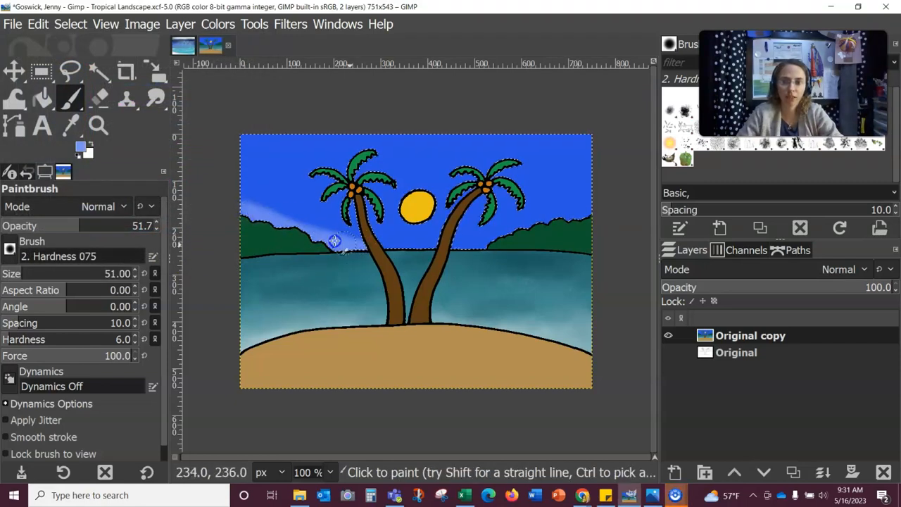
pyautogui.moveTo(493, 247); pyautogui.dragTo(440, 243)
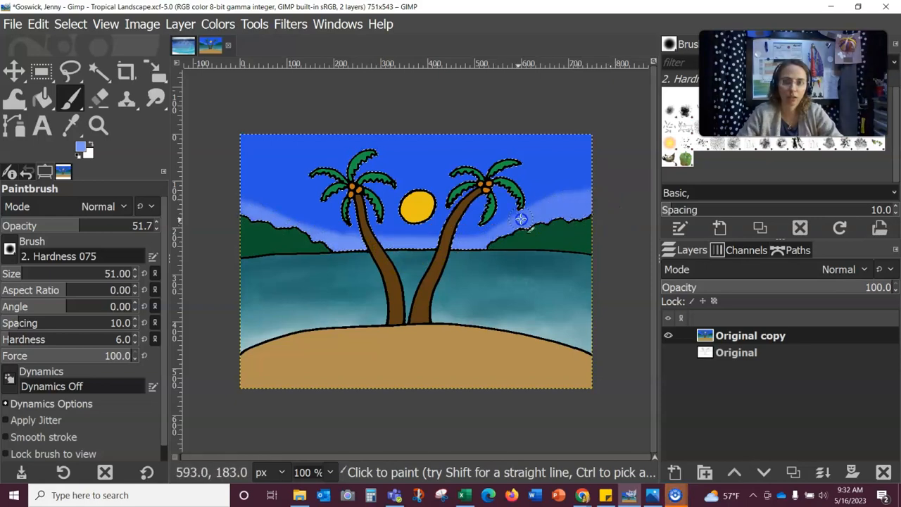
pyautogui.moveTo(250, 198); pyautogui.dragTo(232, 205)
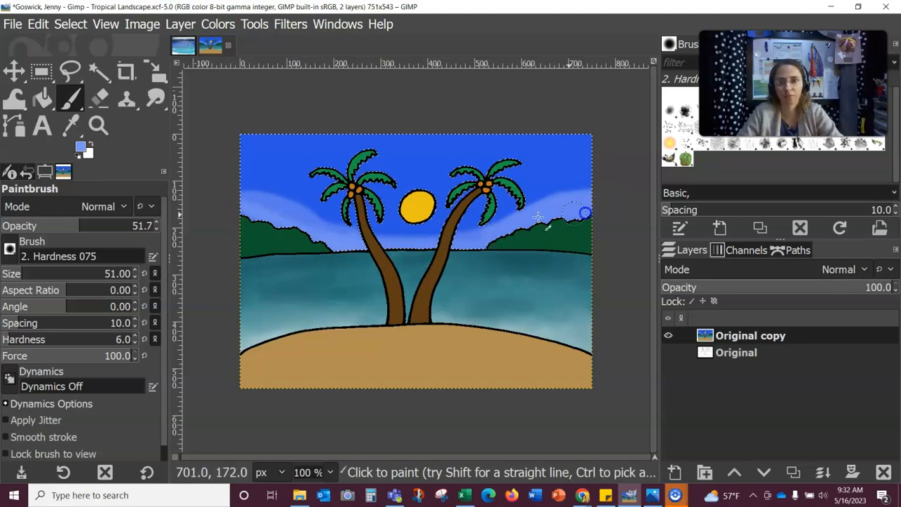
# - Set the foreground color to the paler blue 9aaade and brush it over the sky closest to the hills and horizon
pyautogui.click(81, 146)
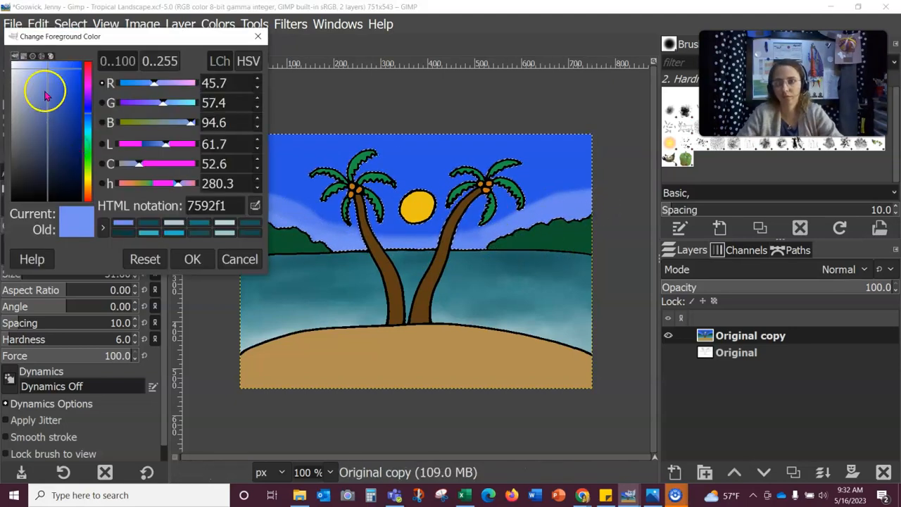
pyautogui.moveTo(45, 96); pyautogui.dragTo(34, 79)
pyautogui.click(192, 259)
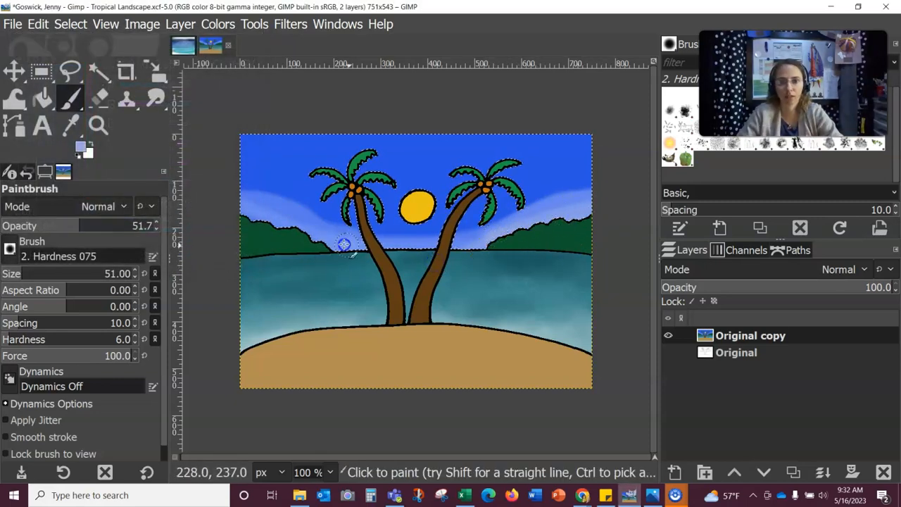
# - Set the foreground to dark blue and darken the upper sky, raising the brush size to 78 and lowering opacity to 37.2
pyautogui.click(81, 146)
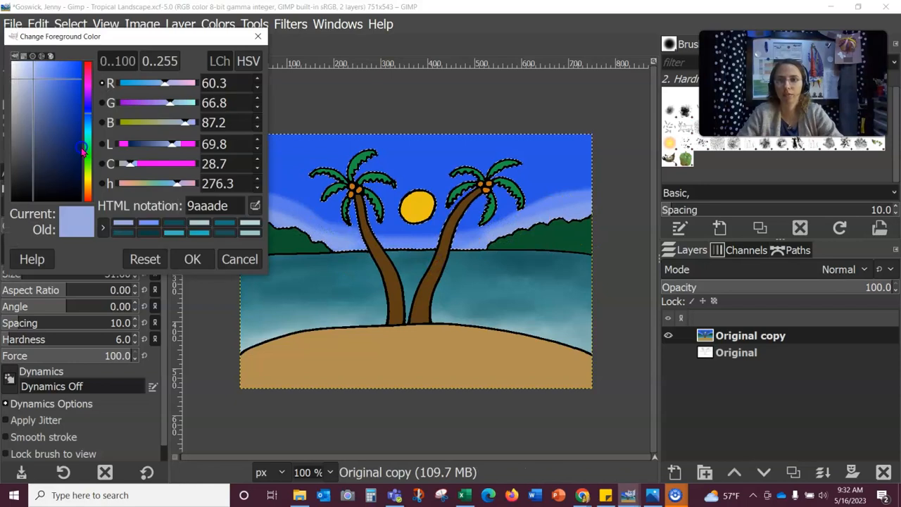
pyautogui.moveTo(66, 82); pyautogui.dragTo(65, 113)
pyautogui.click(201, 258)
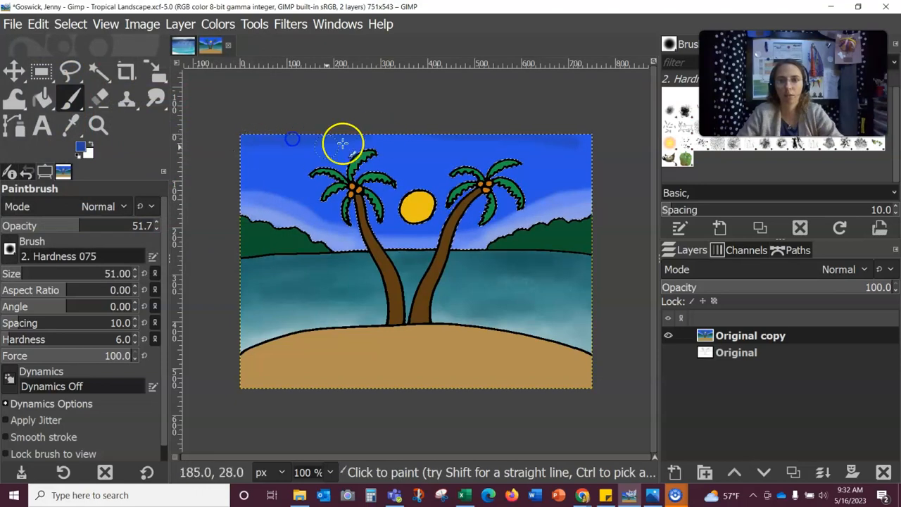
pyautogui.moveTo(29, 278); pyautogui.dragTo(31, 279)
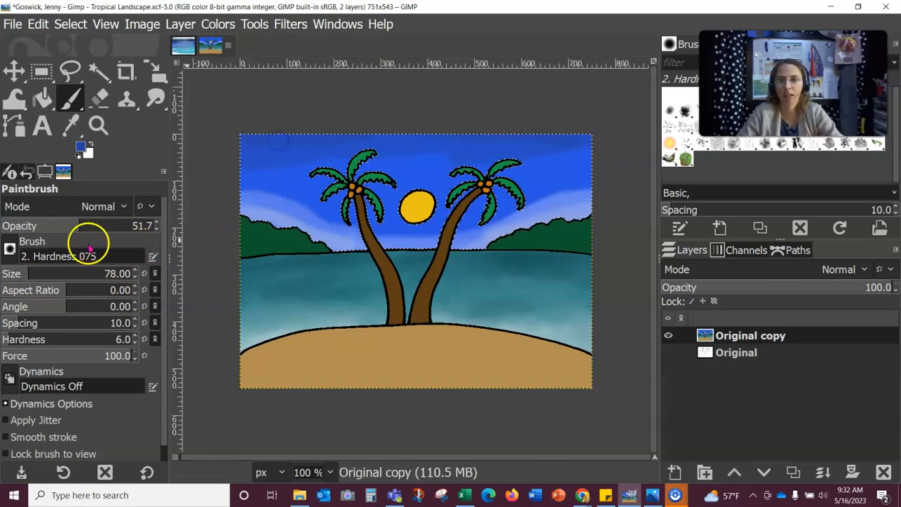
pyautogui.moveTo(85, 227); pyautogui.dragTo(59, 226)
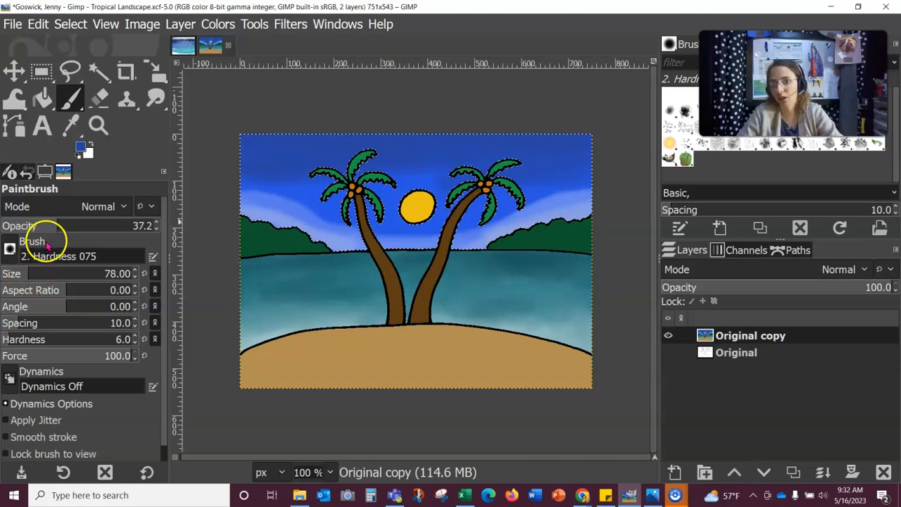
# - Set the foreground to a lighter blue, and reduce the paintbrush size to 46 and its opacity to 26.9
pyautogui.click(80, 146)
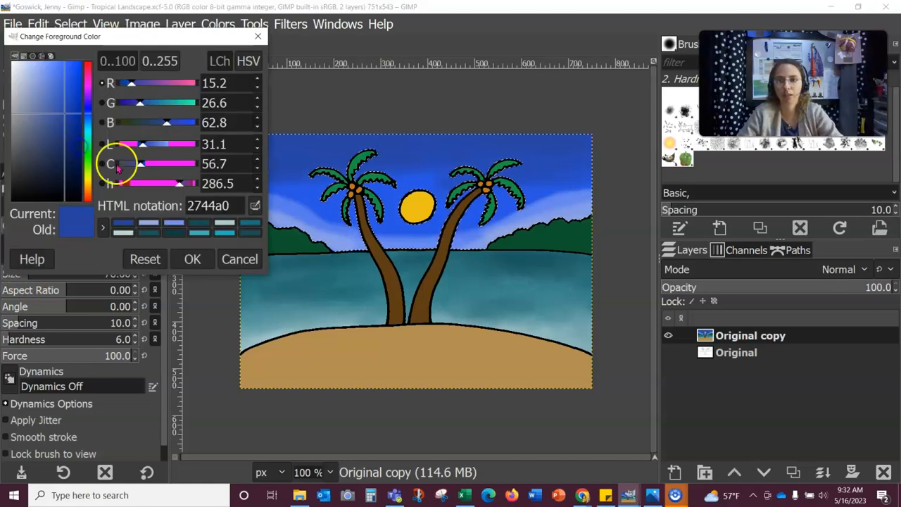
pyautogui.click(302, 215)
pyautogui.click(192, 259)
pyautogui.click(48, 275)
pyautogui.moveTo(48, 276); pyautogui.dragTo(21, 274)
pyautogui.click(42, 225)
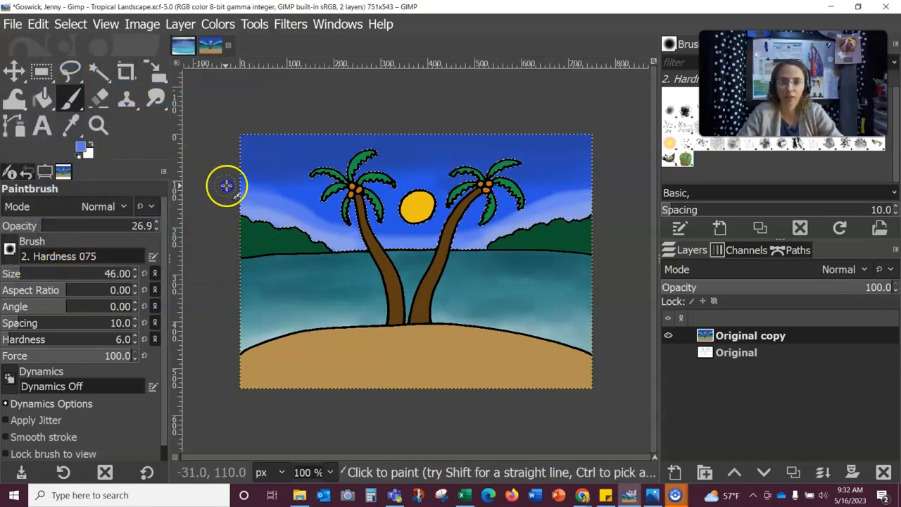
# - Brush soft, light blue streaks across the middle and upper sky, around the sun and both palm trees
pyautogui.moveTo(297, 203)
pyautogui.mouseDown()
pyautogui.moveTo(391, 218)
pyautogui.moveTo(291, 223)
pyautogui.moveTo(338, 225)
pyautogui.moveTo(259, 207)
pyautogui.moveTo(474, 211)
pyautogui.moveTo(369, 222)
pyautogui.moveTo(502, 217)
pyautogui.mouseUp()
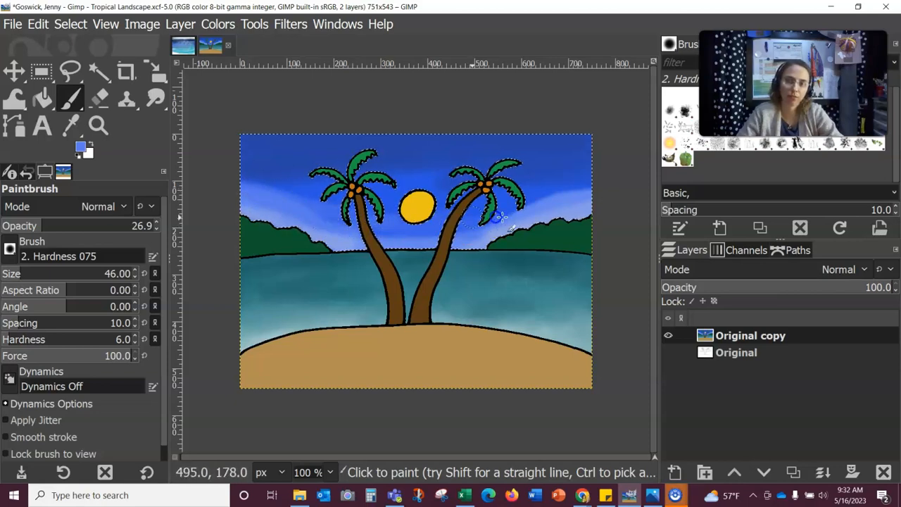
pyautogui.moveTo(395, 191)
pyautogui.mouseDown()
pyautogui.moveTo(371, 195)
pyautogui.moveTo(515, 166)
pyautogui.moveTo(499, 218)
pyautogui.mouseUp()
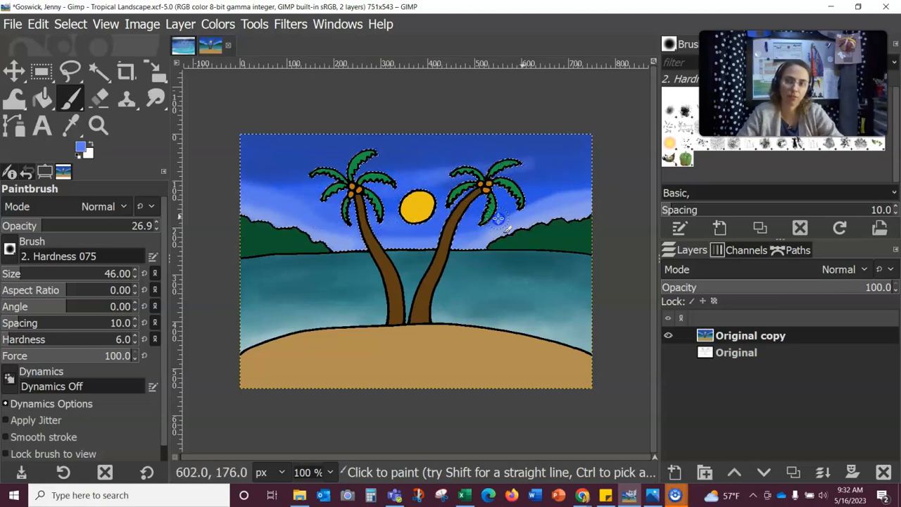
pyautogui.moveTo(545, 200)
pyautogui.mouseDown()
pyautogui.moveTo(485, 171)
pyautogui.moveTo(409, 166)
pyautogui.moveTo(444, 164)
pyautogui.moveTo(378, 182)
pyautogui.mouseUp()
pyautogui.moveTo(271, 181); pyautogui.dragTo(316, 161)
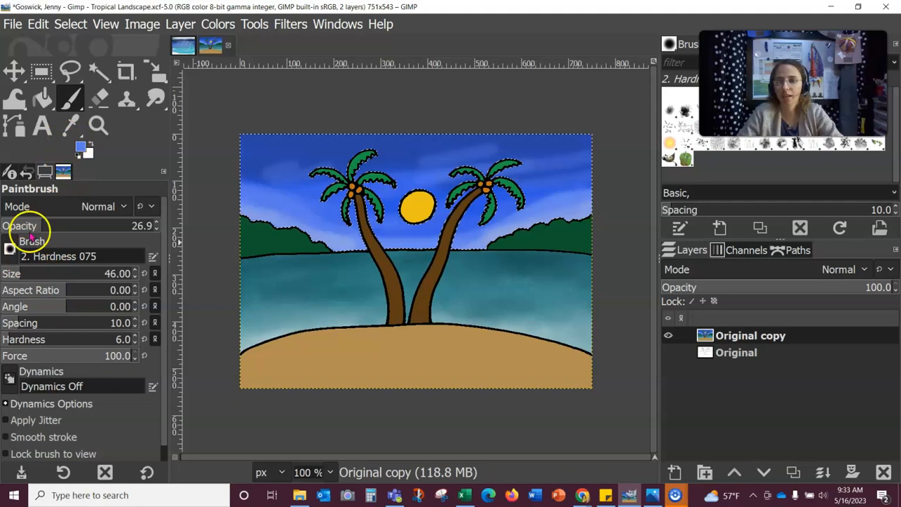
# - Switch to the MyPaint Brush with the Smear brush and blend the light and dark blue strokes across the sky
pyautogui.click(9, 247)
pyautogui.click(69, 100)
pyautogui.click(116, 270)
pyautogui.click(76, 106)
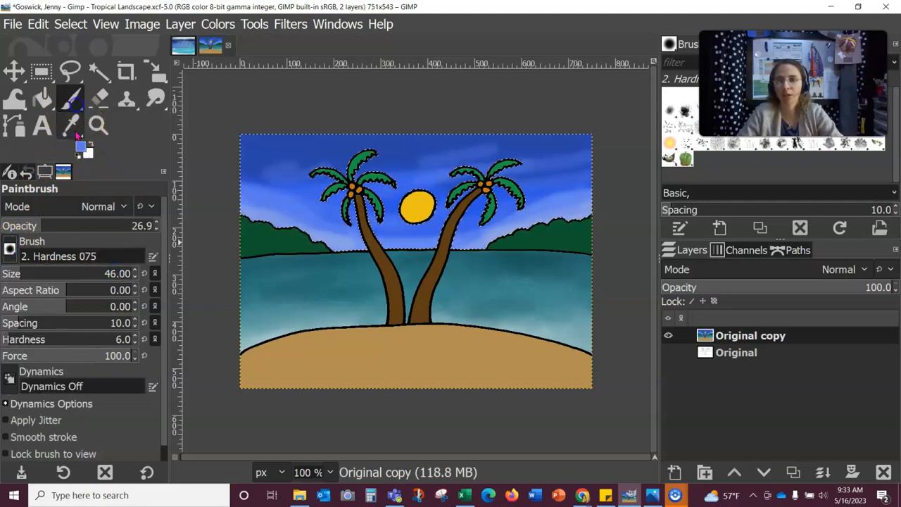
pyautogui.moveTo(71, 98); pyautogui.dragTo(105, 204)
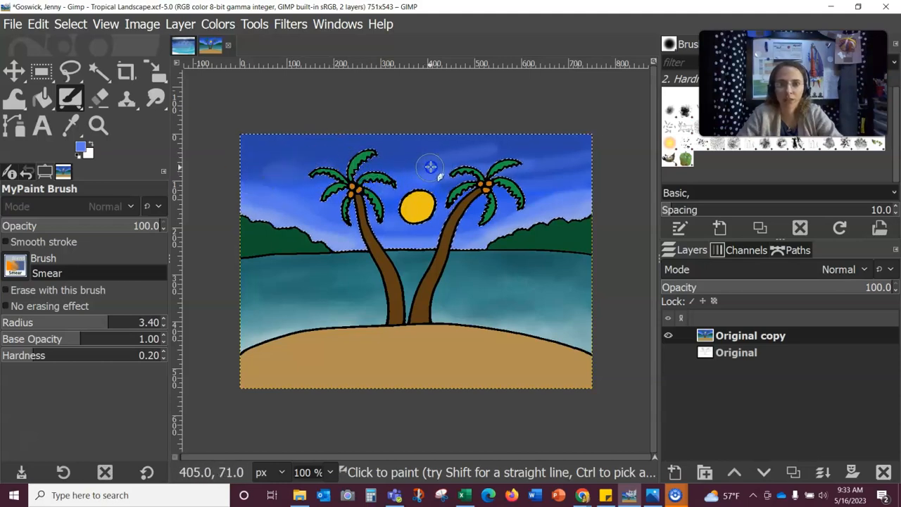
pyautogui.click(471, 154)
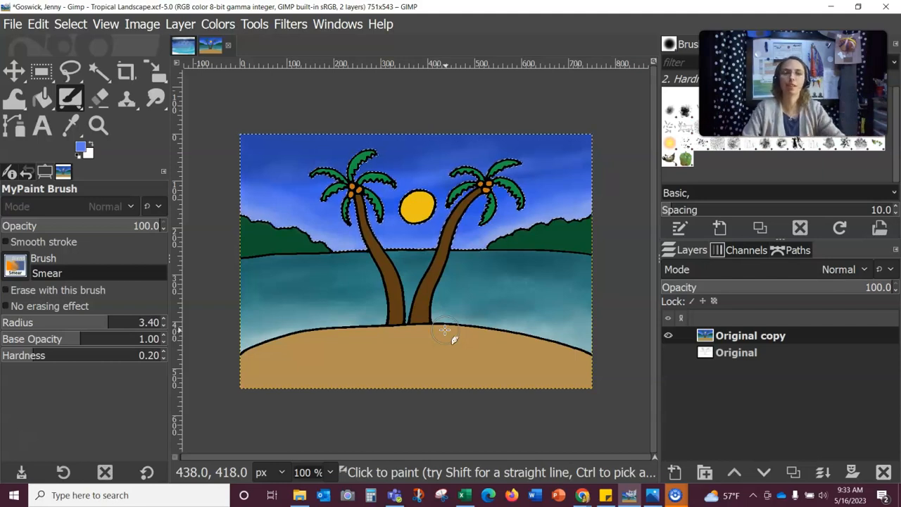
# - Clear the sky selection and save the tropical landscape drawing to its existing XCF file
pyautogui.click(80, 26)
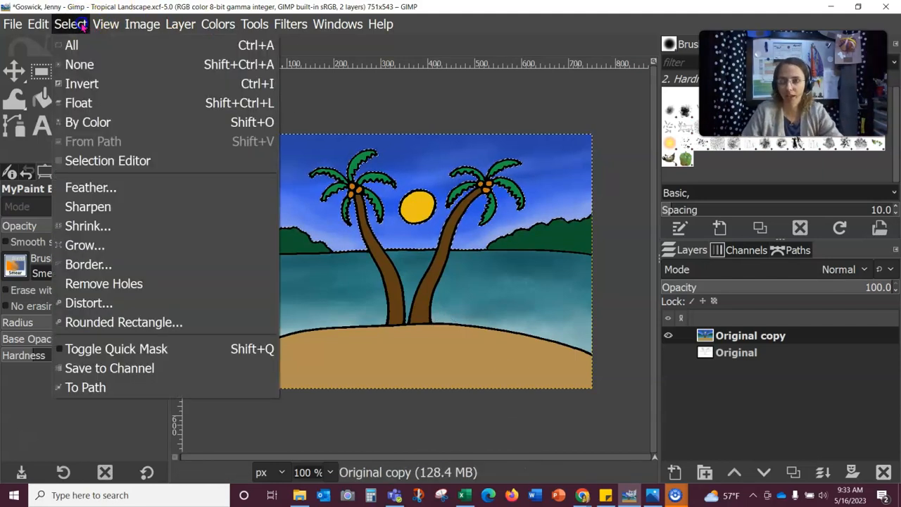
pyautogui.click(106, 67)
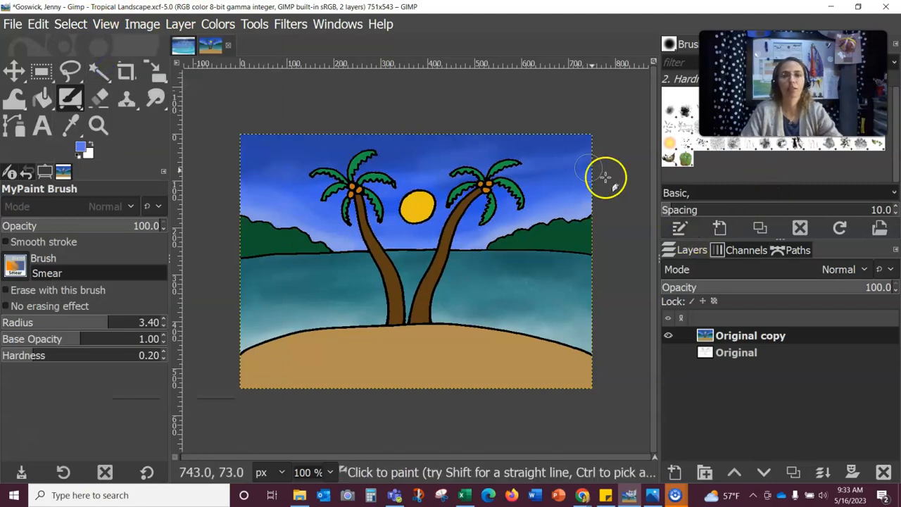
pyautogui.click(14, 23)
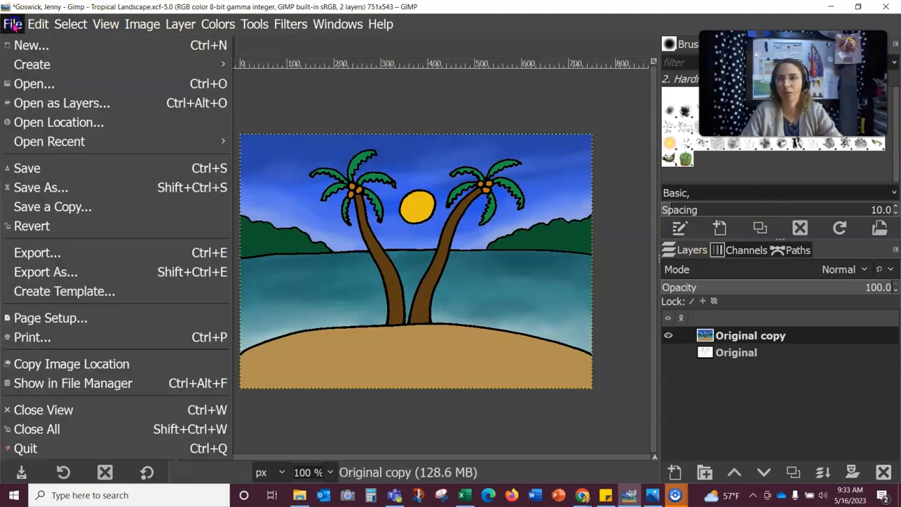
pyautogui.click(32, 169)
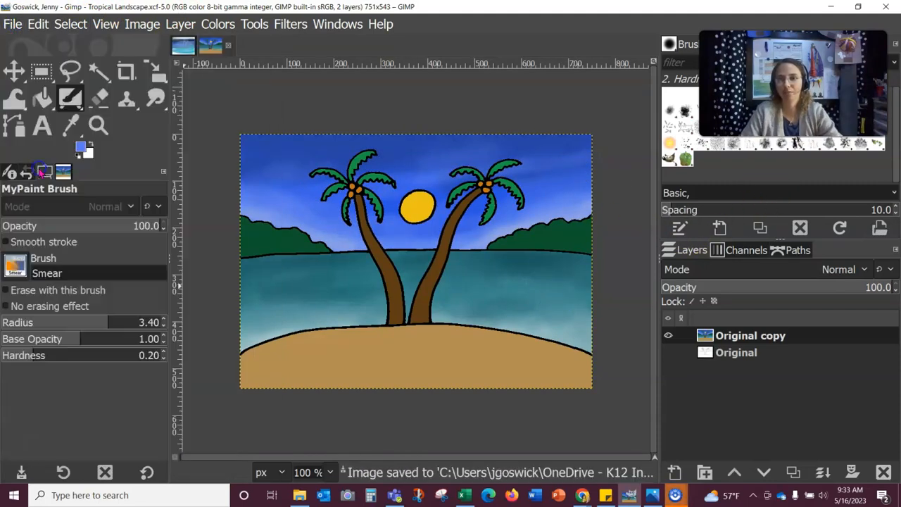
pyautogui.click(13, 25)
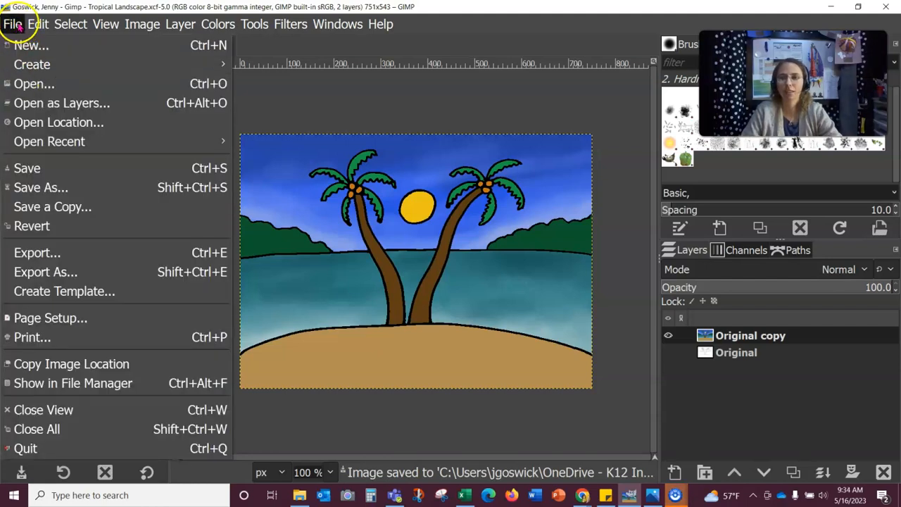
pyautogui.click(13, 24)
pyautogui.click(14, 24)
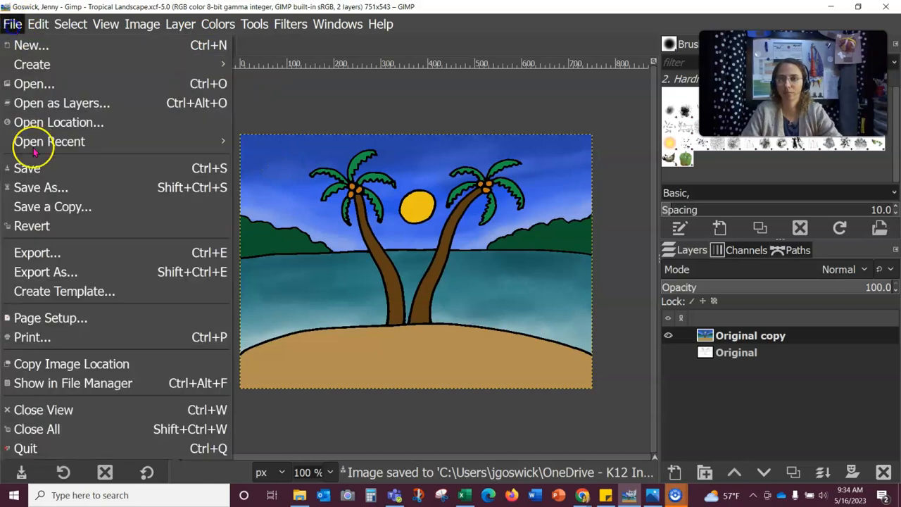
pyautogui.click(21, 169)
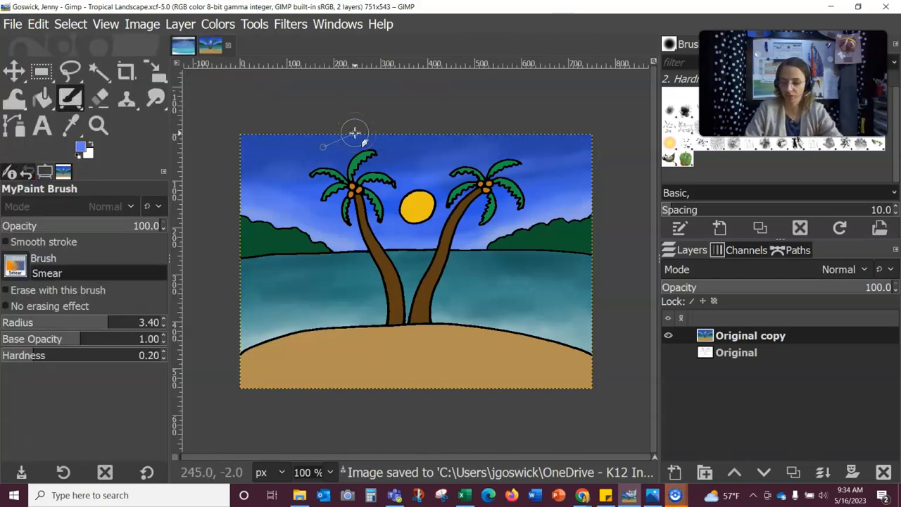
# - Capture a rectangular screenshot of the GIMP workspace and choose Documents > Digital Art Class > Screenshot as its save folder
pyautogui.press('super+shift+s')
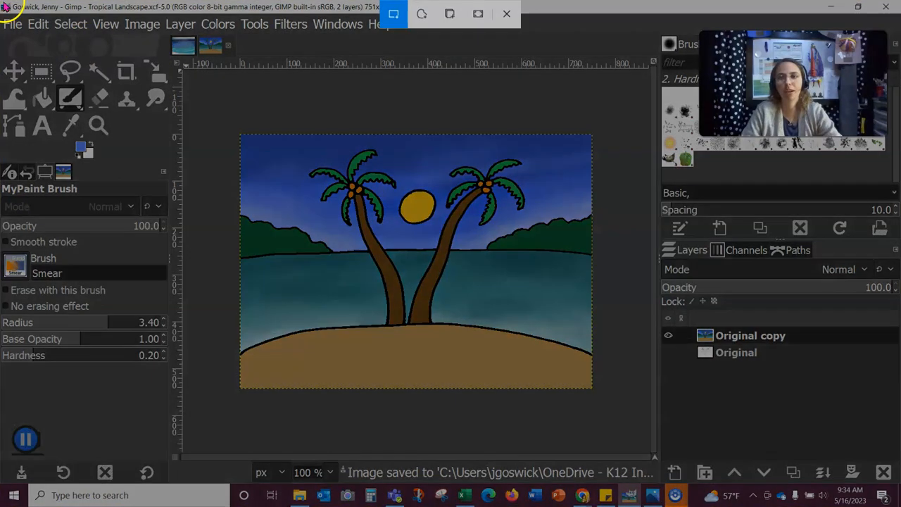
pyautogui.moveTo(0, 1); pyautogui.dragTo(800, 422)
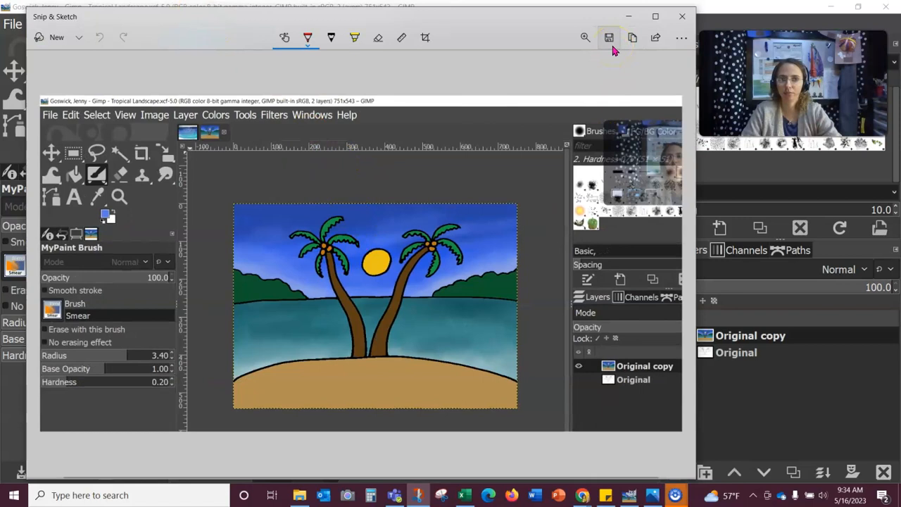
pyautogui.click(609, 38)
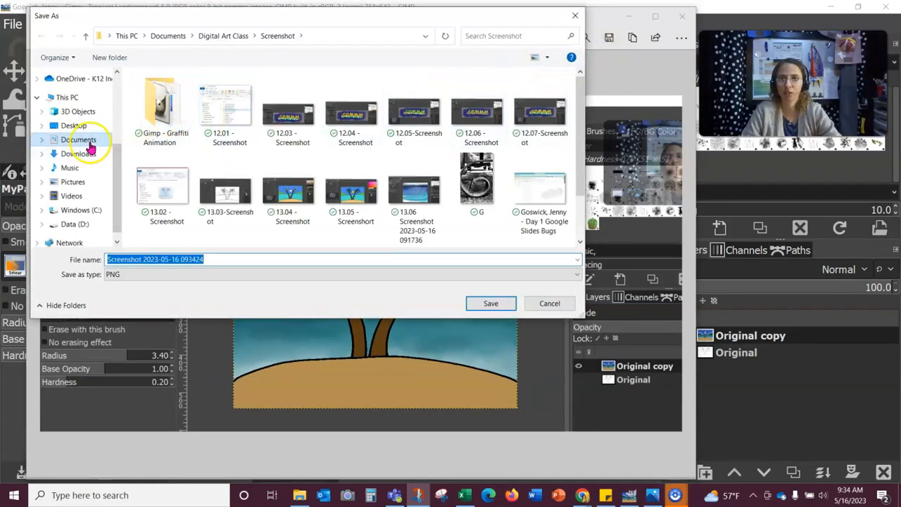
pyautogui.click(64, 142)
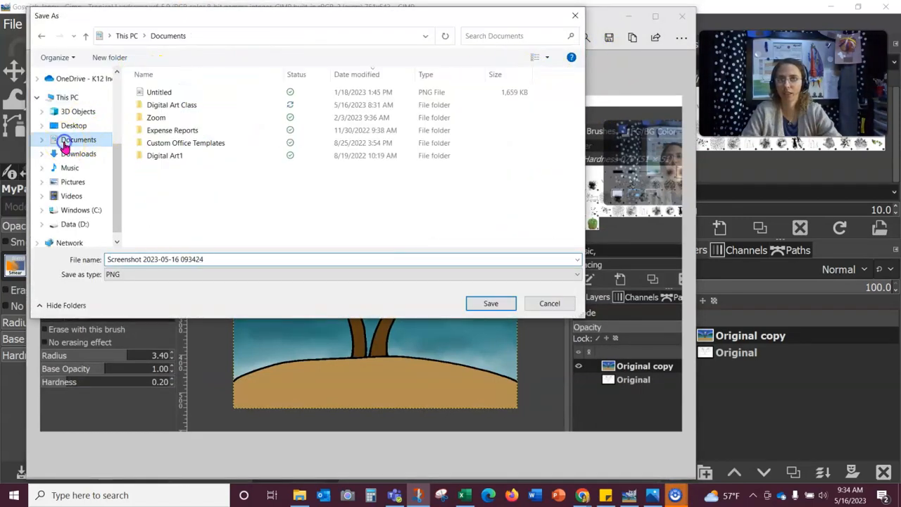
pyautogui.doubleClick(159, 104)
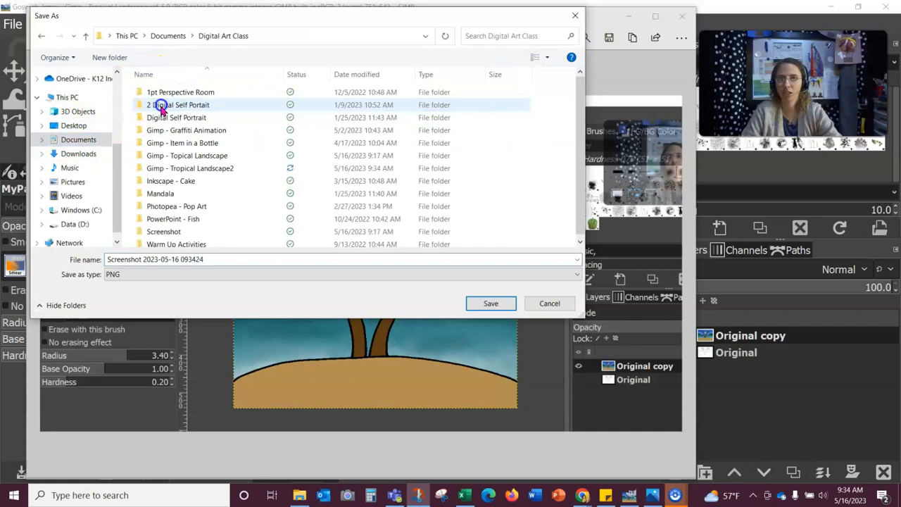
pyautogui.doubleClick(187, 233)
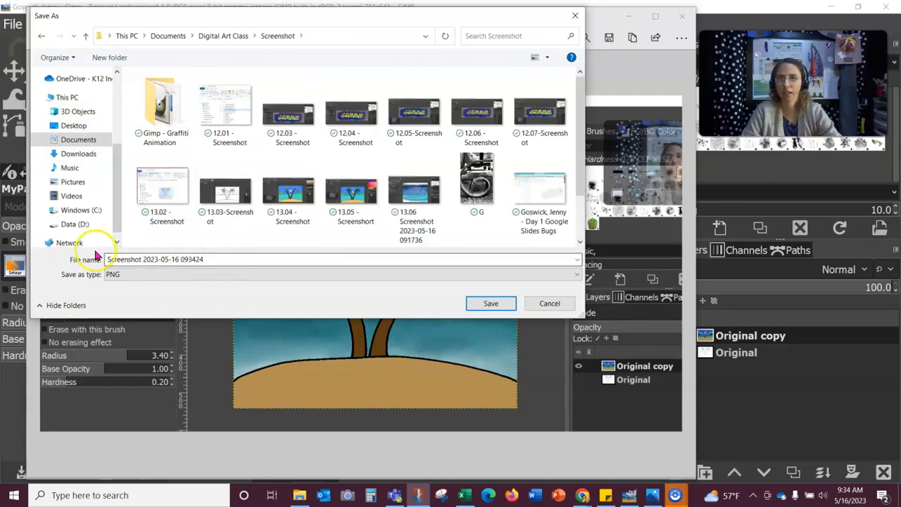
# - Prefix the screenshot's file name with 13.07, save it as a PNG, and close Snip & Sketch
pyautogui.moveTo(109, 259); pyautogui.dragTo(322, 286)
pyautogui.press('Home')
pyautogui.write('13')
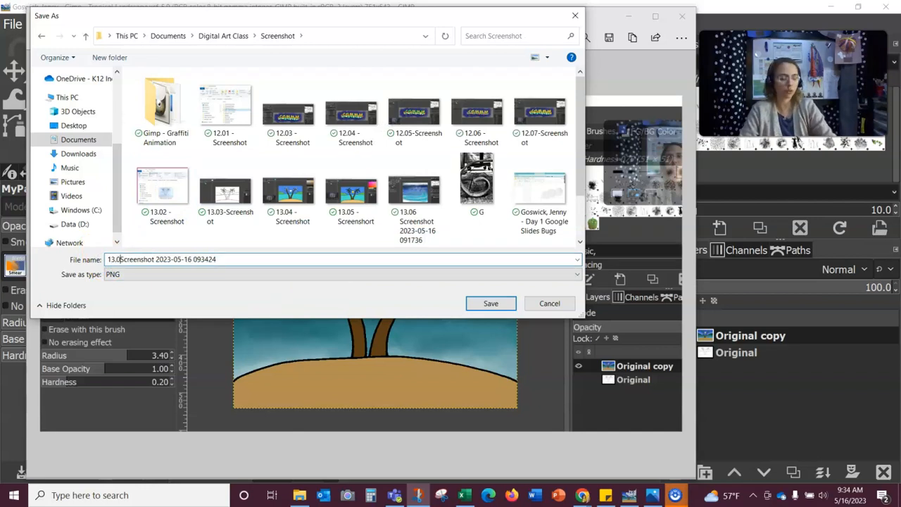
pyautogui.write('.07')
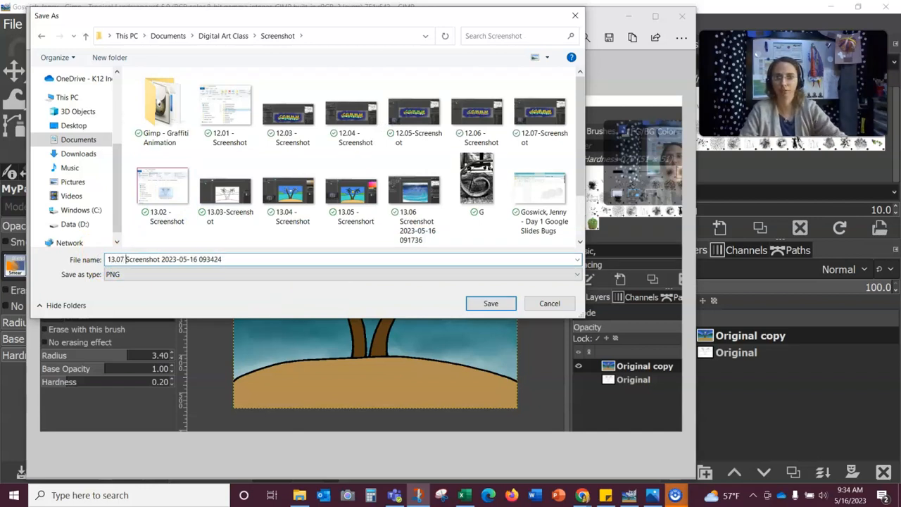
pyautogui.click(491, 303)
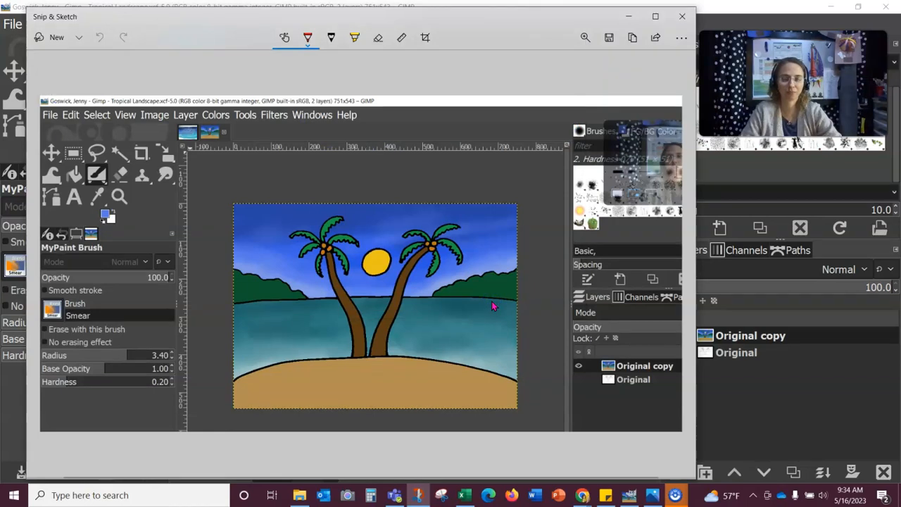
pyautogui.click(682, 16)
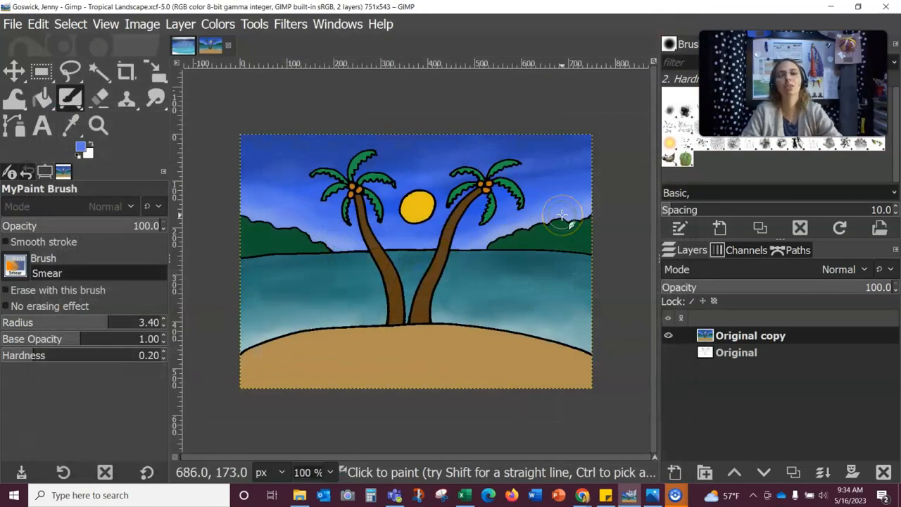